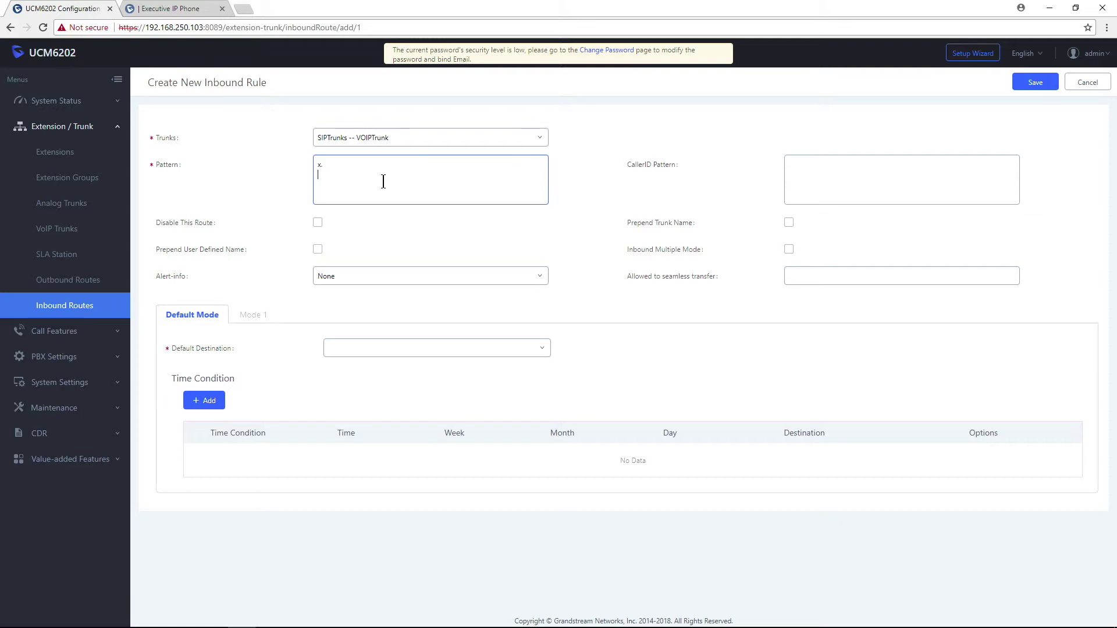
# Add +x. to the pattern, route calls by default to Extension 1005, and save the rule.
pyautogui.write('+x.')
pyautogui.click(492, 351)
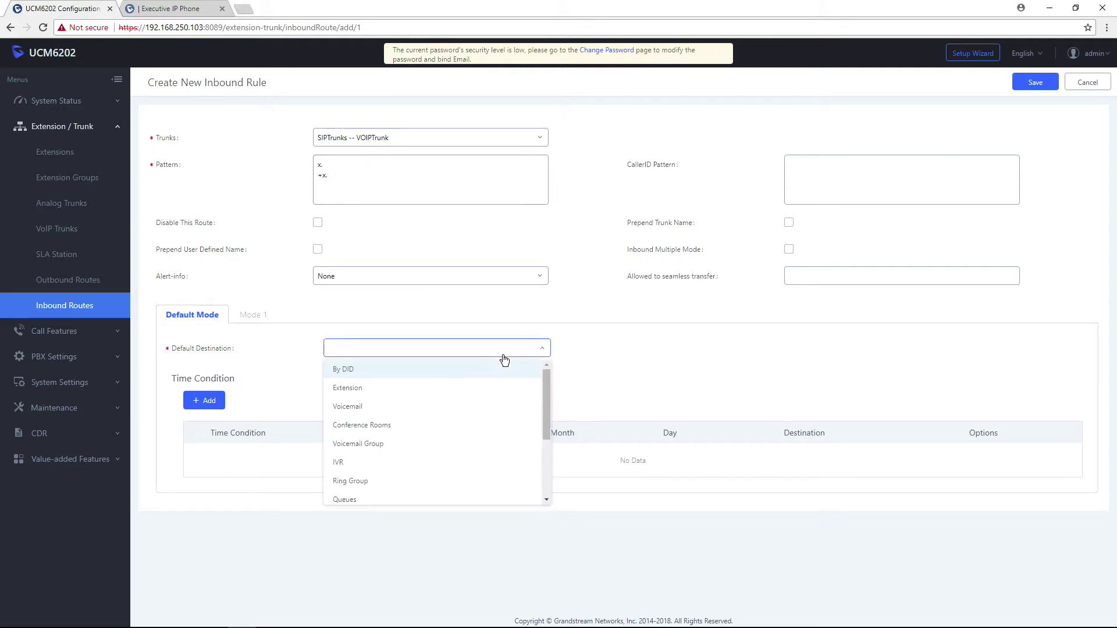
pyautogui.click(357, 387)
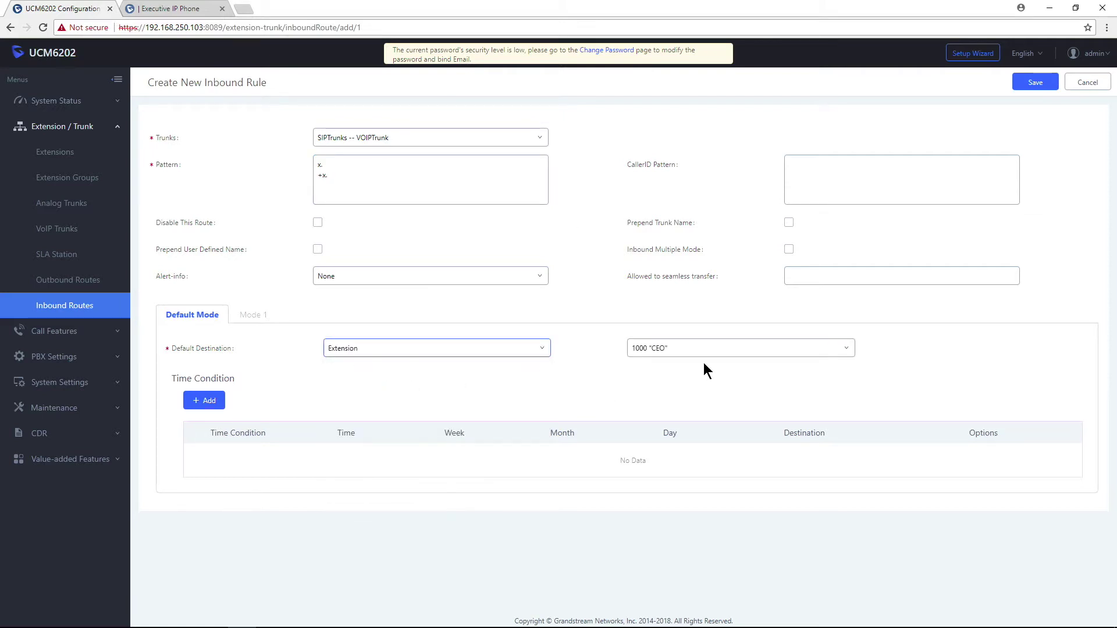
pyautogui.click(765, 348)
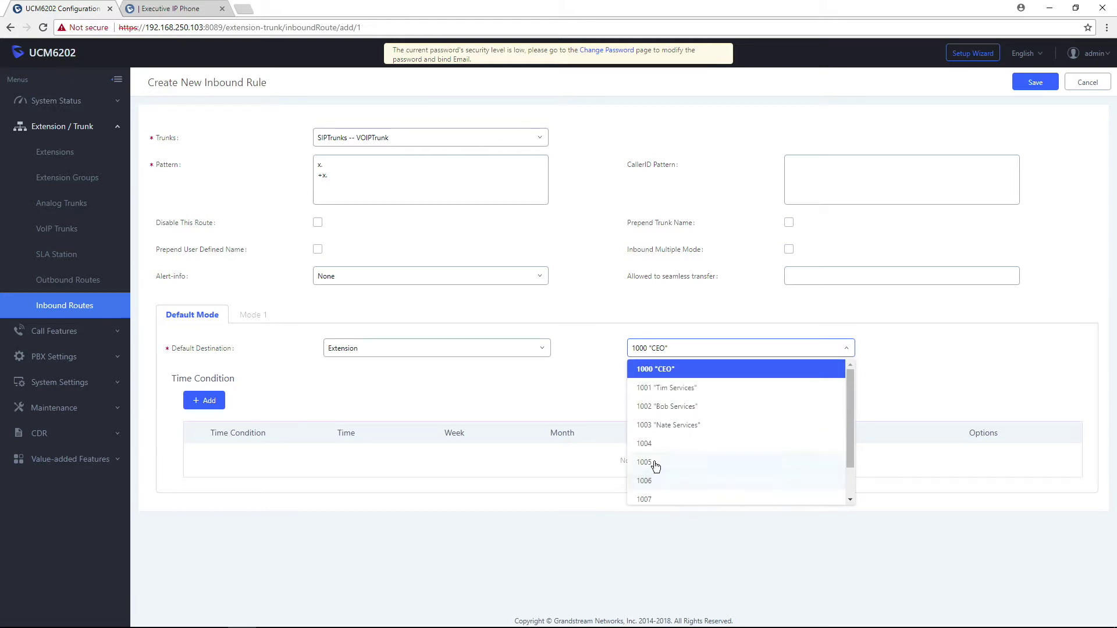
pyautogui.click(927, 307)
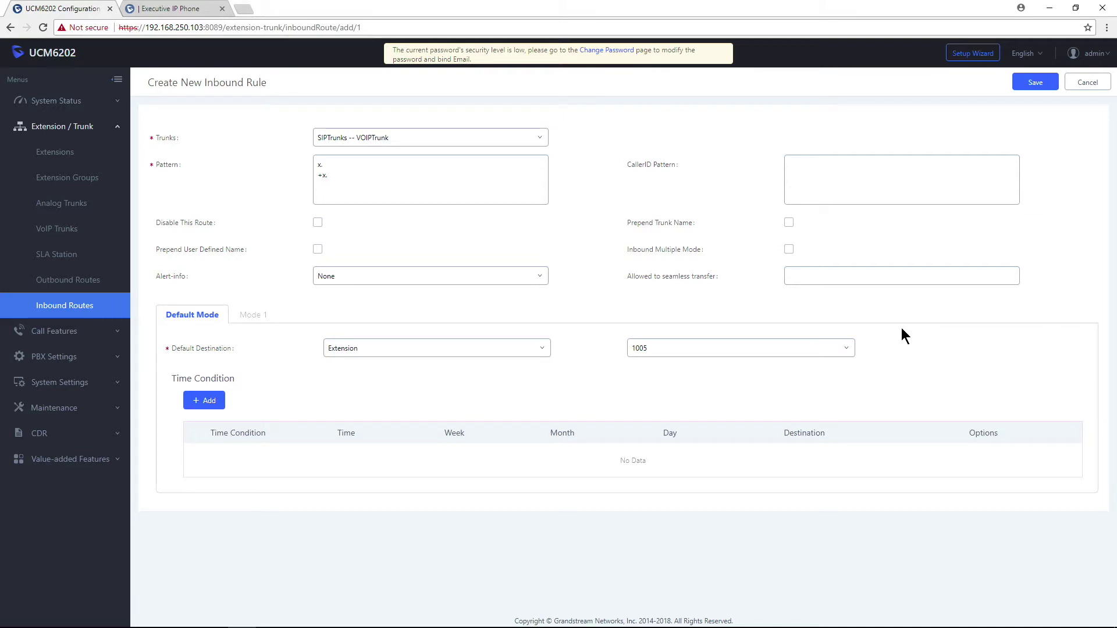
pyautogui.click(1039, 83)
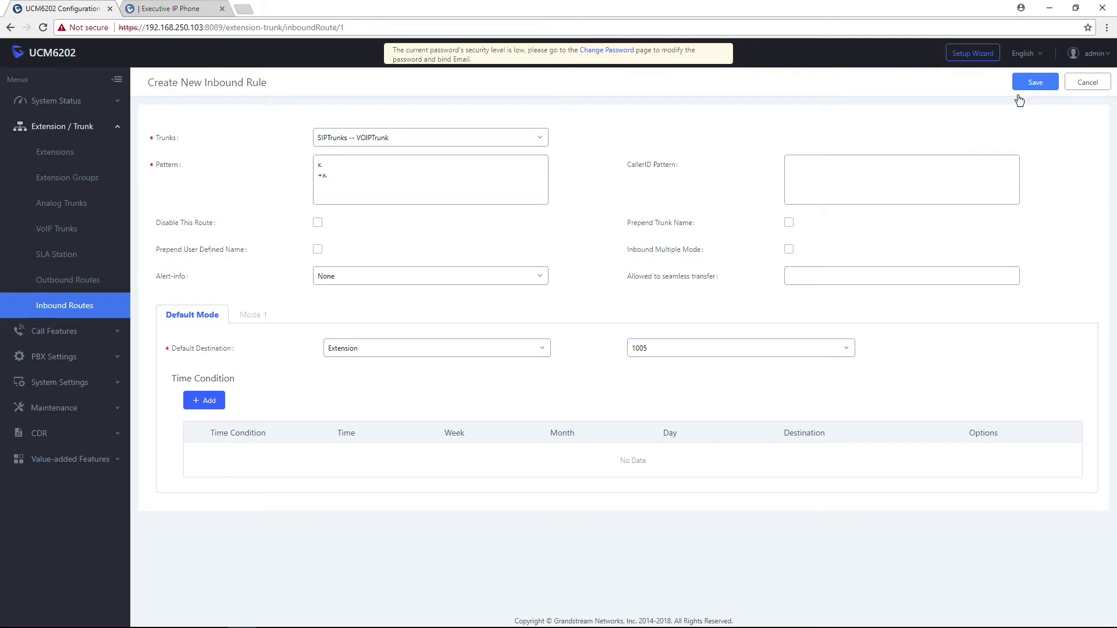
# Apply the configuration changes so the route to User Extensions -- 1005 appears in the list.
pyautogui.click(891, 52)
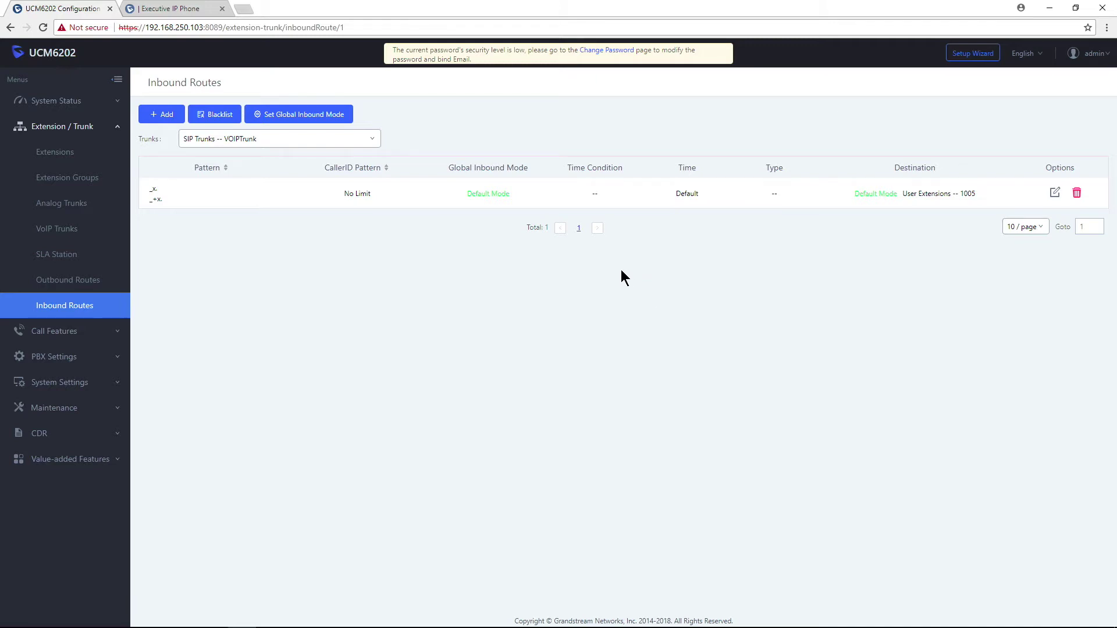
pyautogui.click(35, 435)
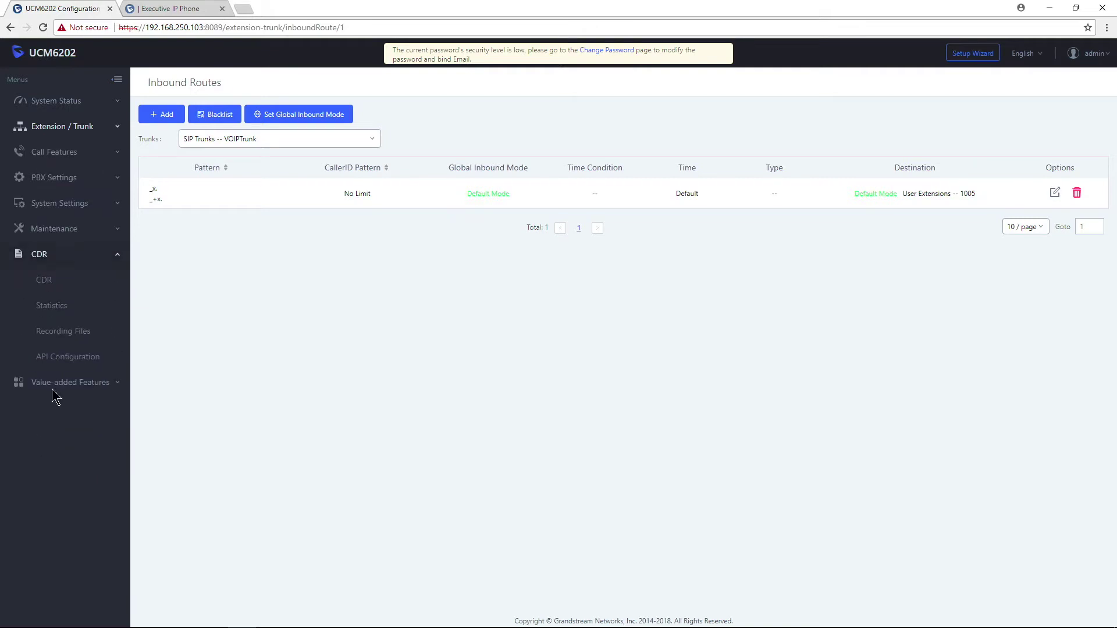
pyautogui.click(55, 281)
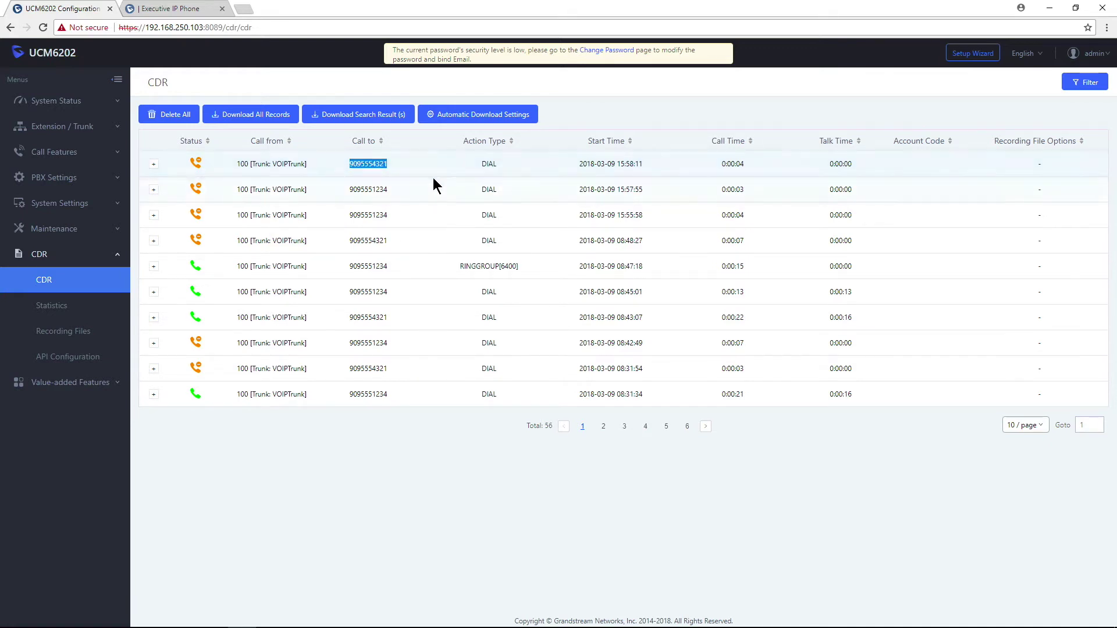
pyautogui.click(346, 192)
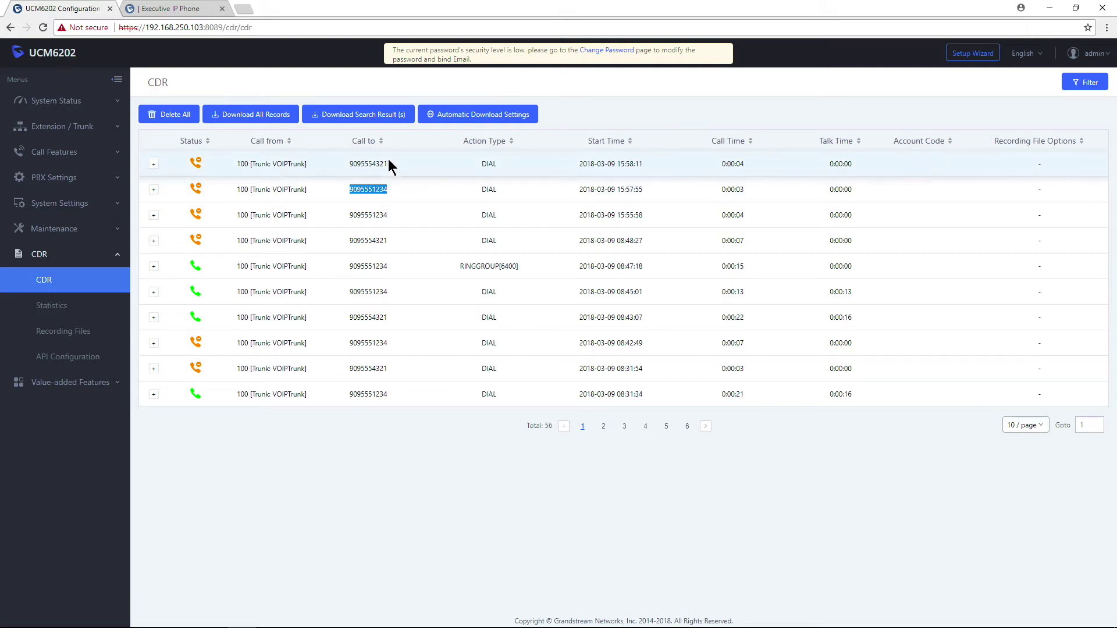
pyautogui.click(82, 129)
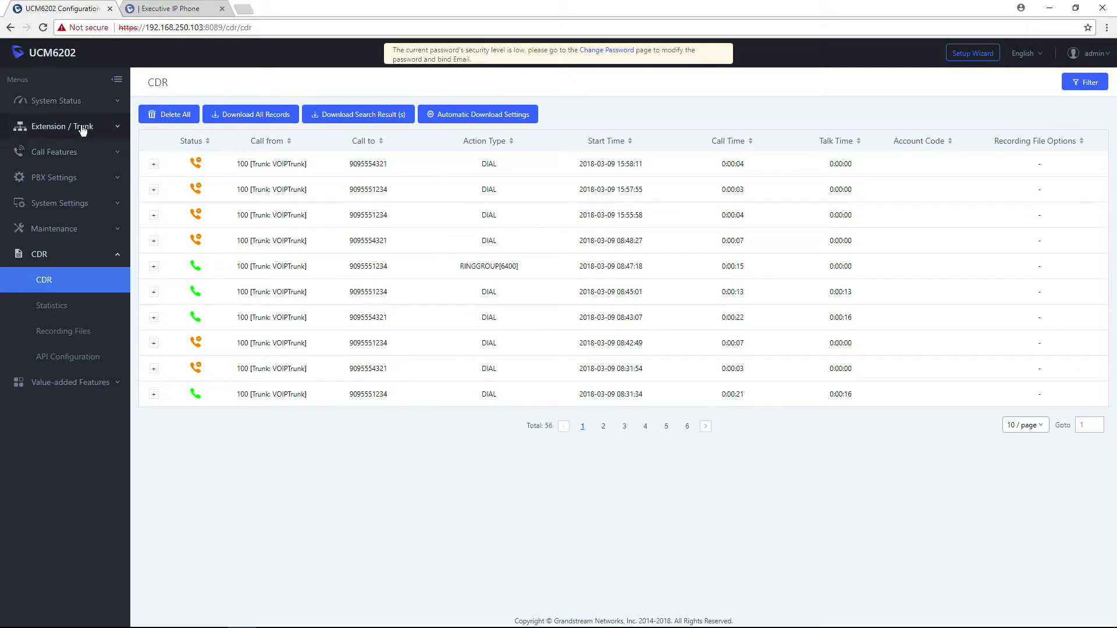
pyautogui.click(82, 129)
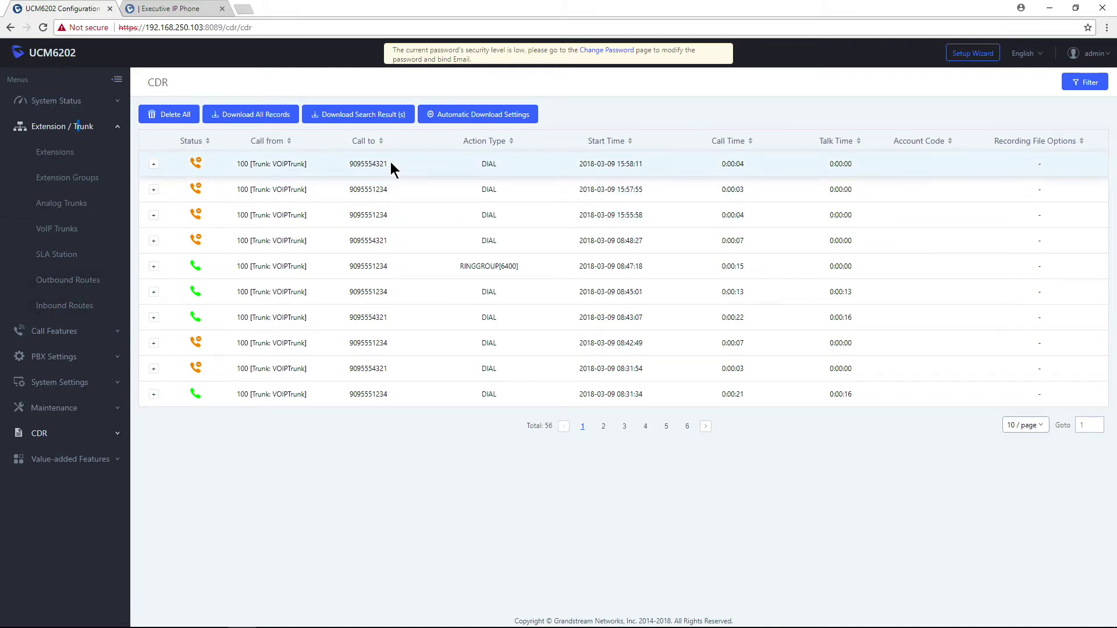
pyautogui.click(74, 307)
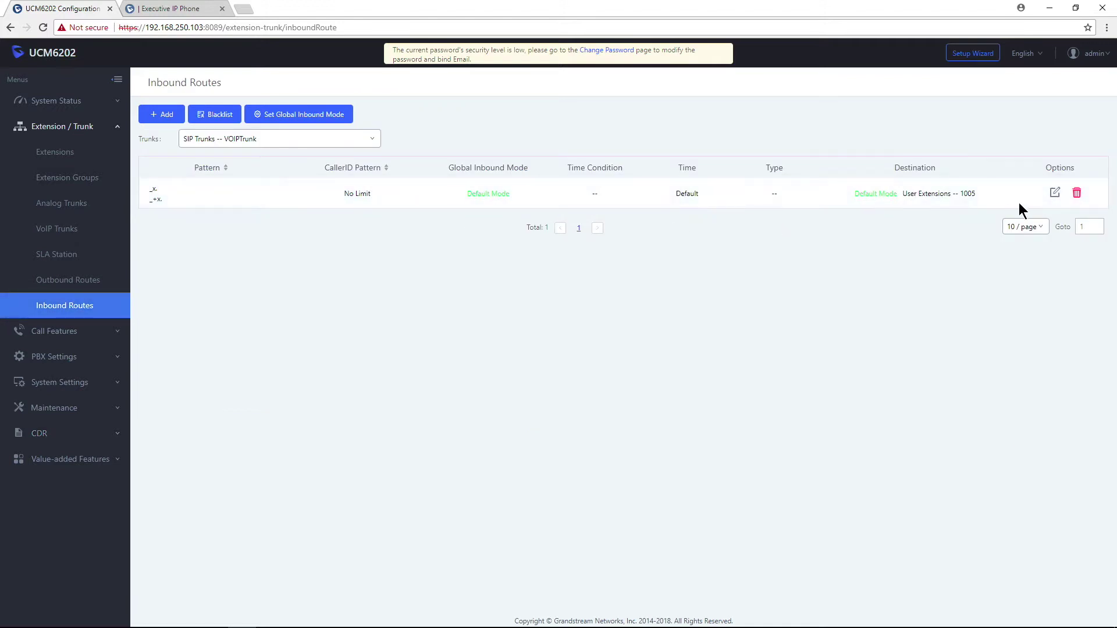
pyautogui.click(1055, 192)
pyautogui.moveTo(392, 149); pyautogui.dragTo(283, 140)
pyautogui.press('BackSpace')
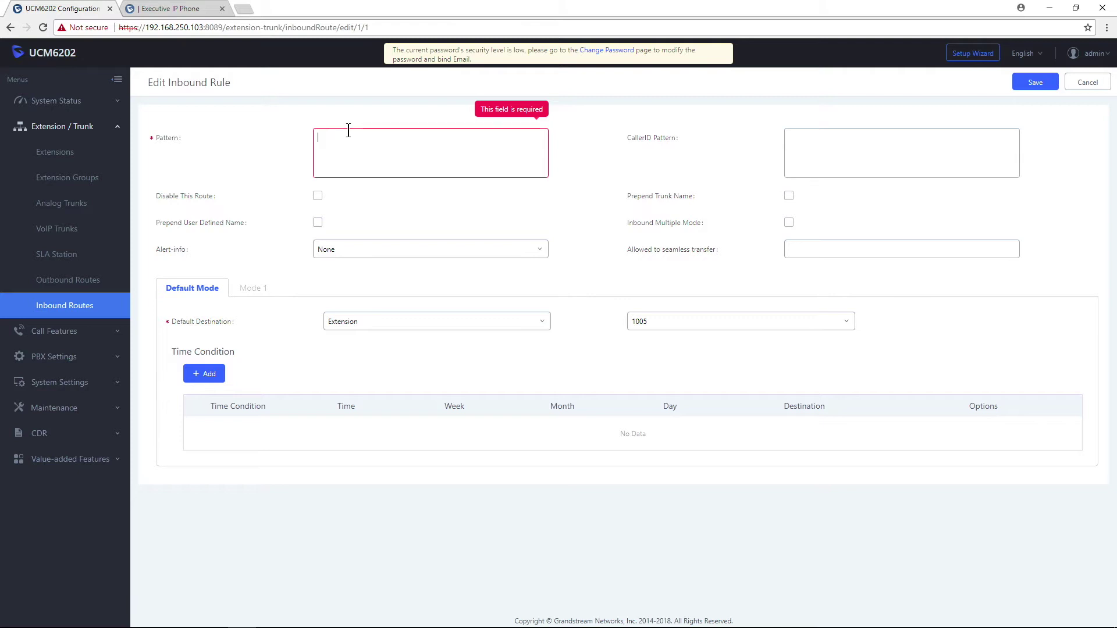
pyautogui.write('909')
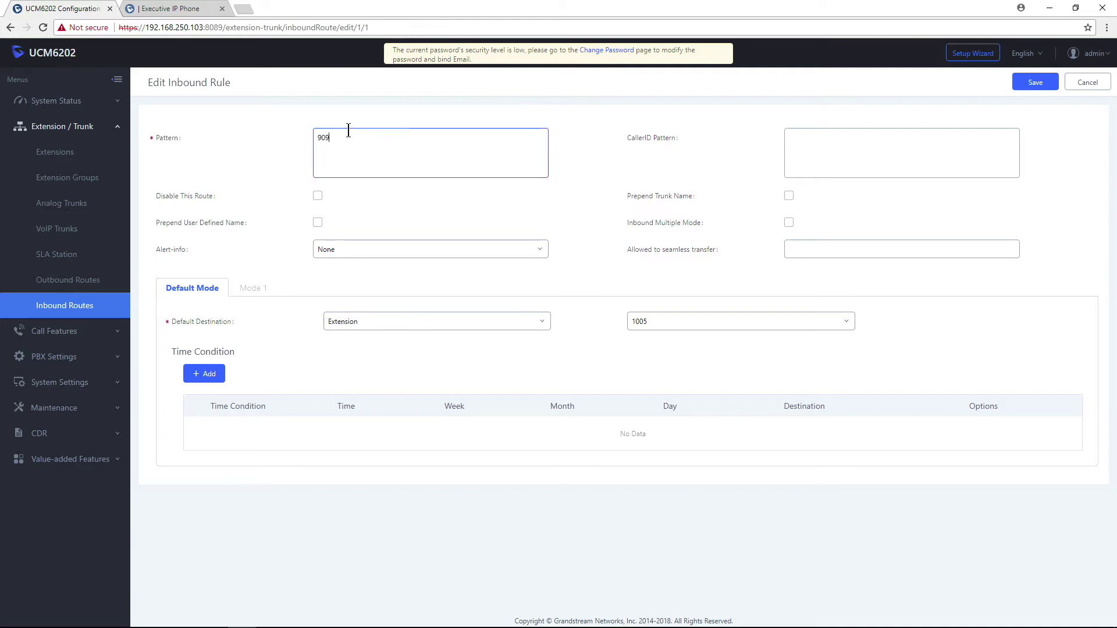
pyautogui.write('5551234')
pyautogui.click(407, 205)
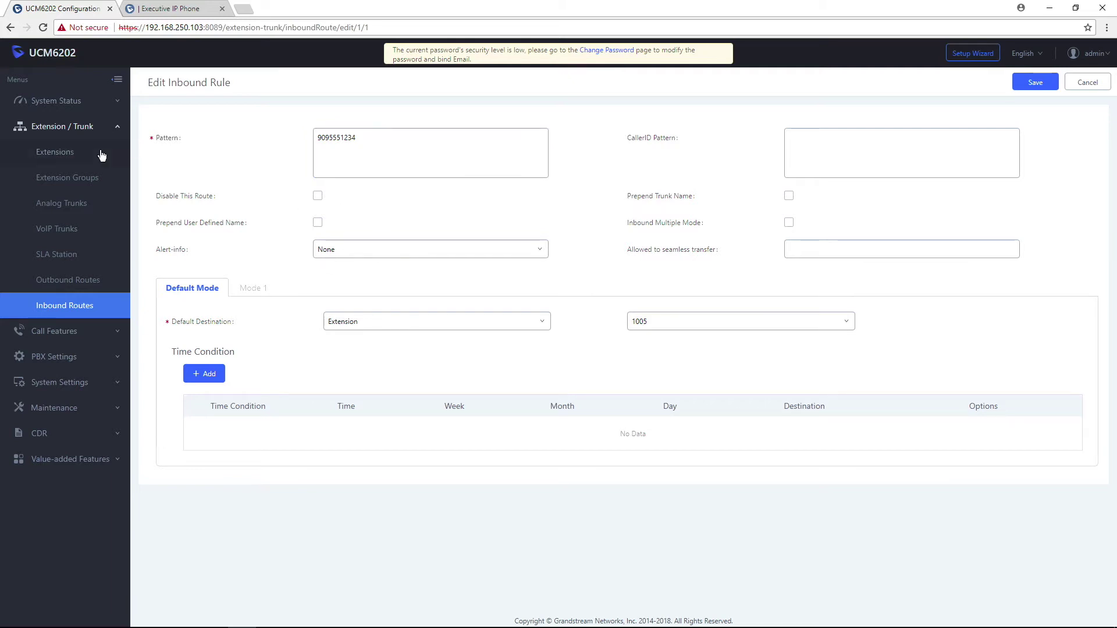
pyautogui.click(154, 138)
pyautogui.moveTo(159, 133)
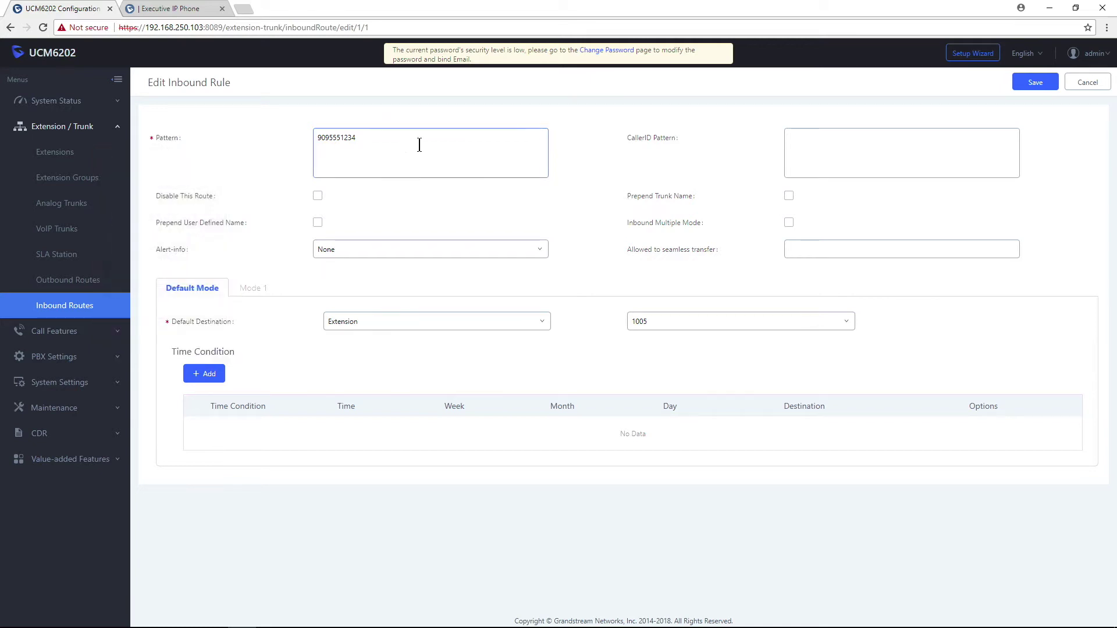
pyautogui.moveTo(418, 142); pyautogui.dragTo(255, 137)
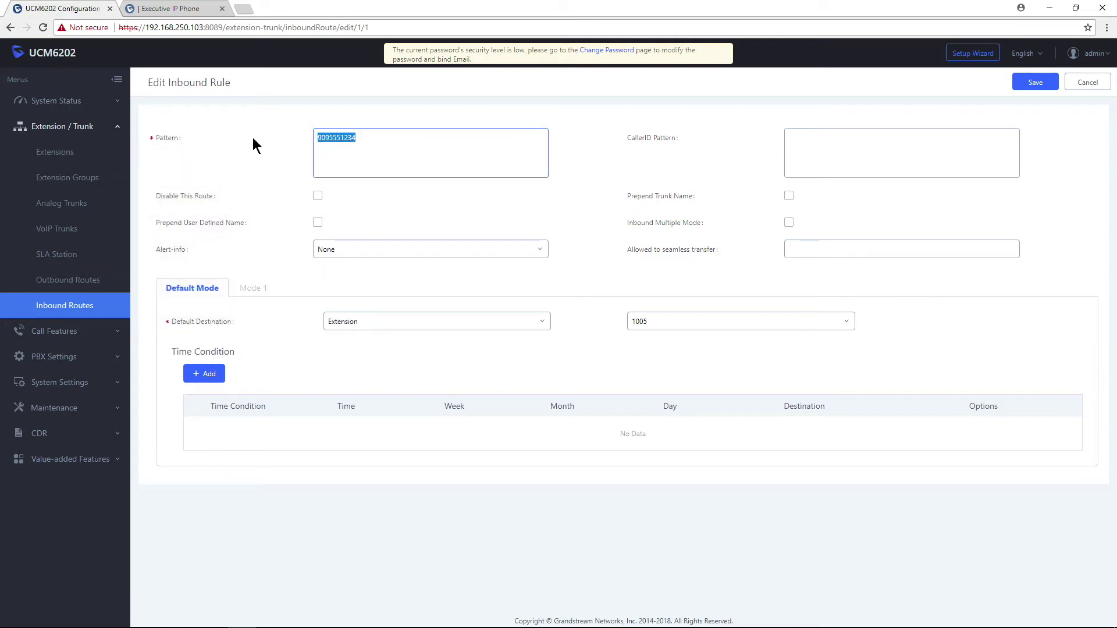
pyautogui.click(406, 140)
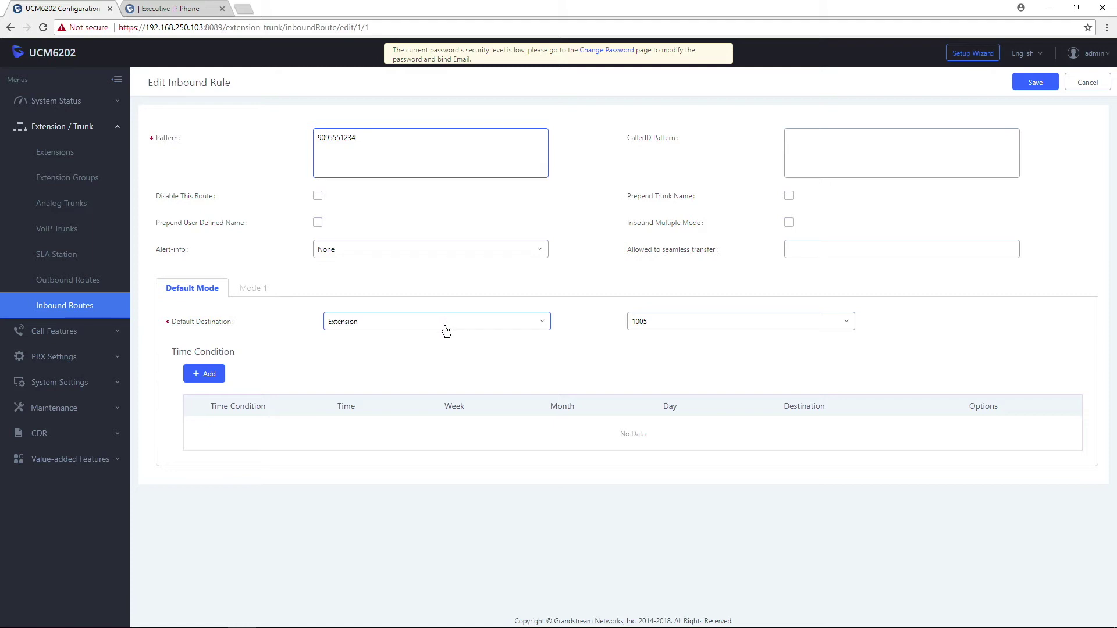
# Make Voicemail Group 'services' the default destination and add a Specific Time condition.
pyautogui.click(446, 332)
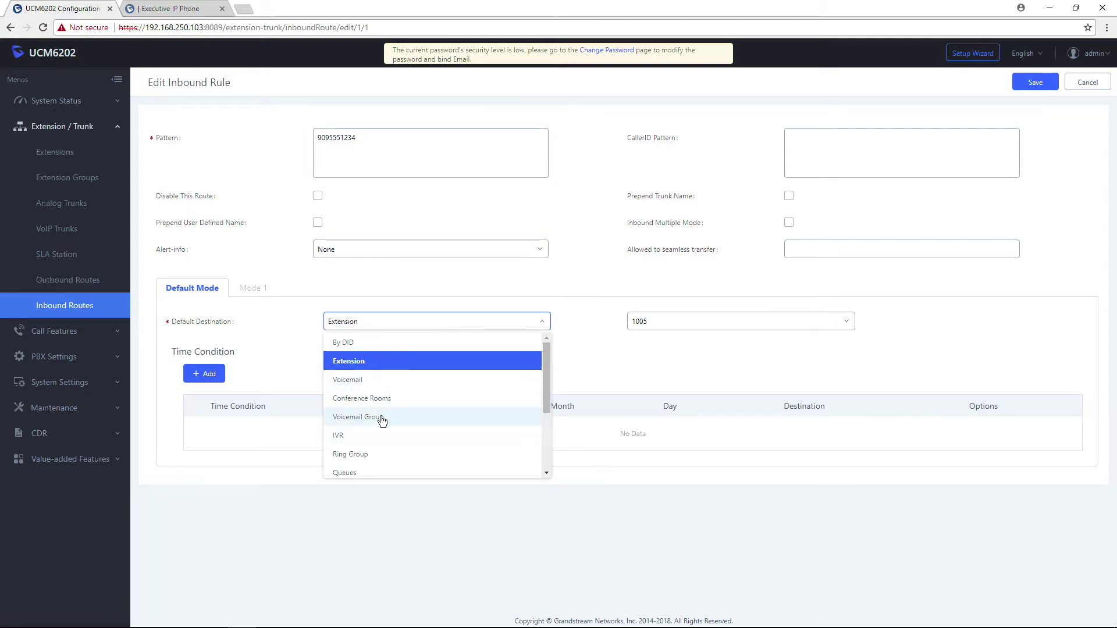
pyautogui.click(383, 419)
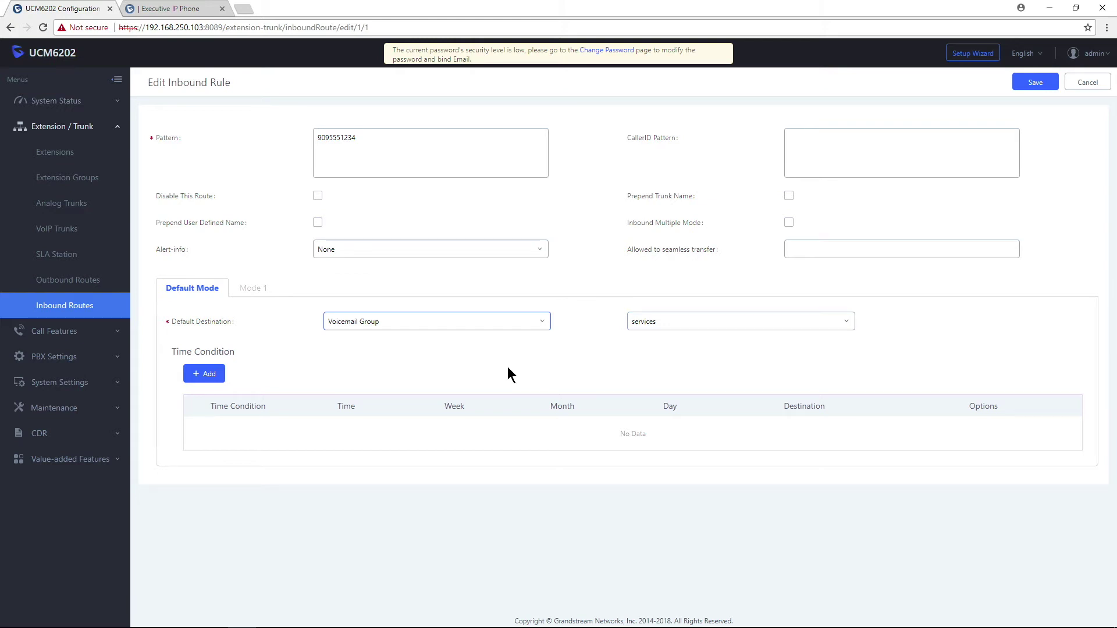
pyautogui.click(216, 375)
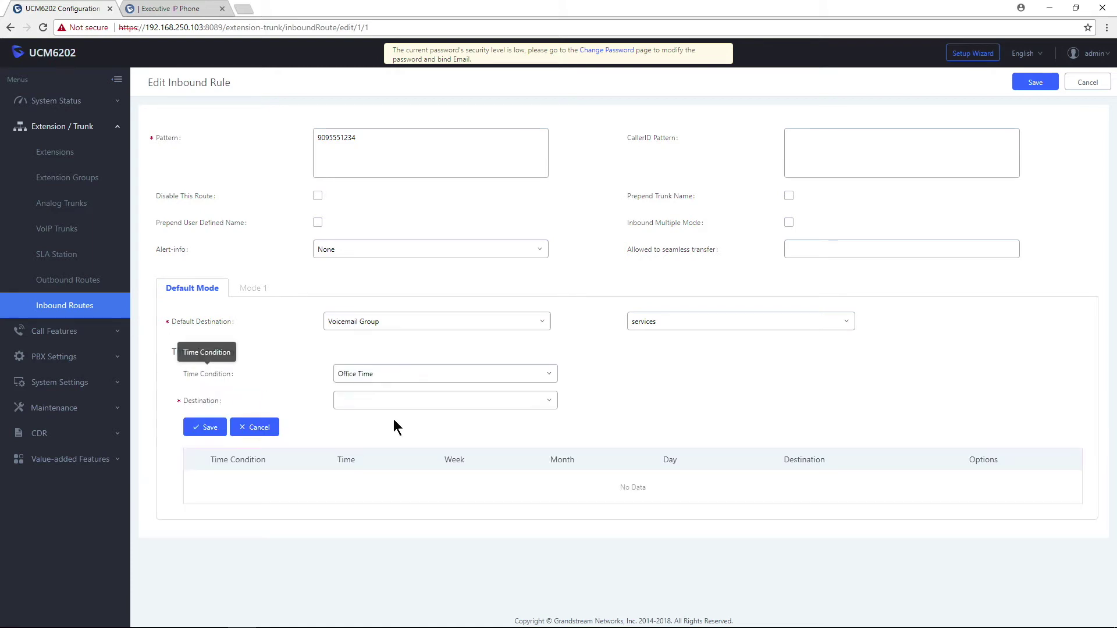
pyautogui.click(398, 377)
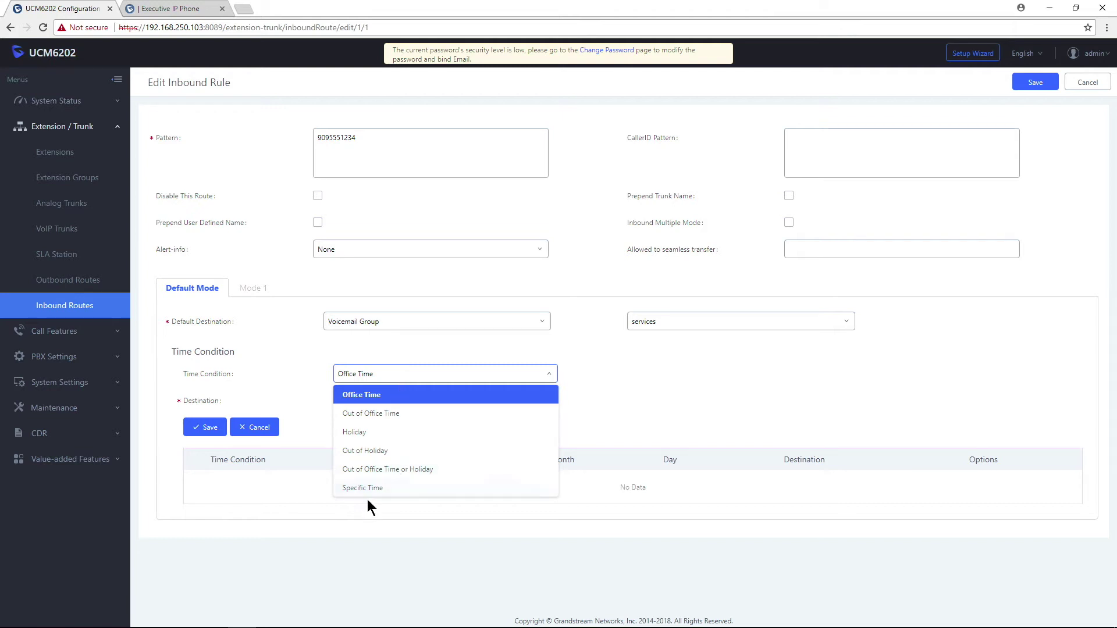
pyautogui.click(382, 493)
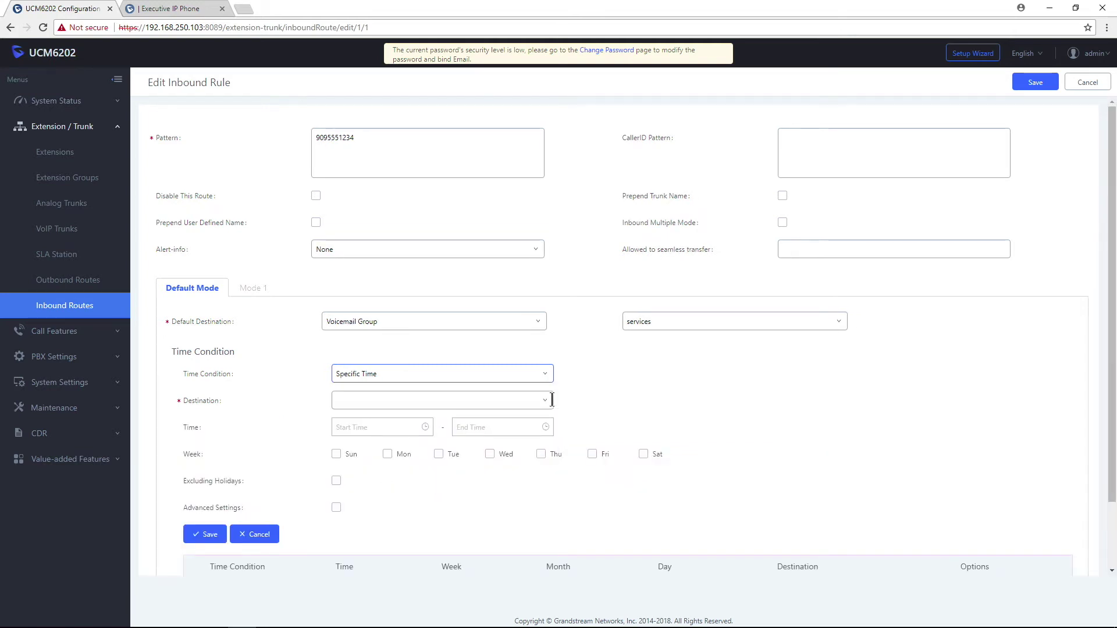
# Send the time condition's calls to Ring Group 'CustomerService' with a start time of 08:00.
pyautogui.scroll(-1, 774, 378)
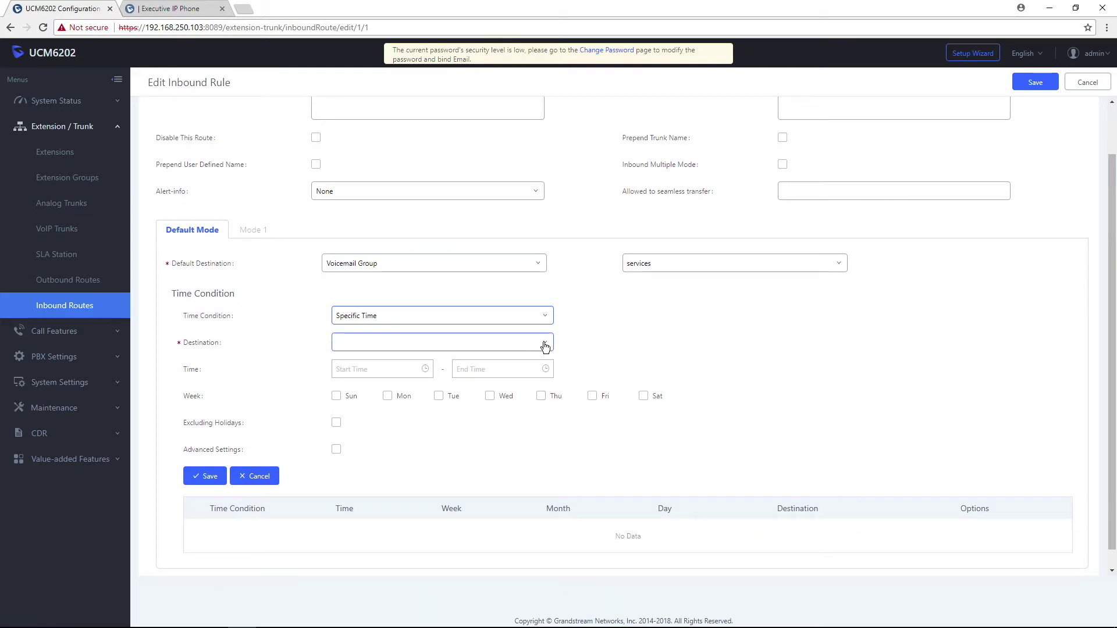
pyautogui.click(545, 347)
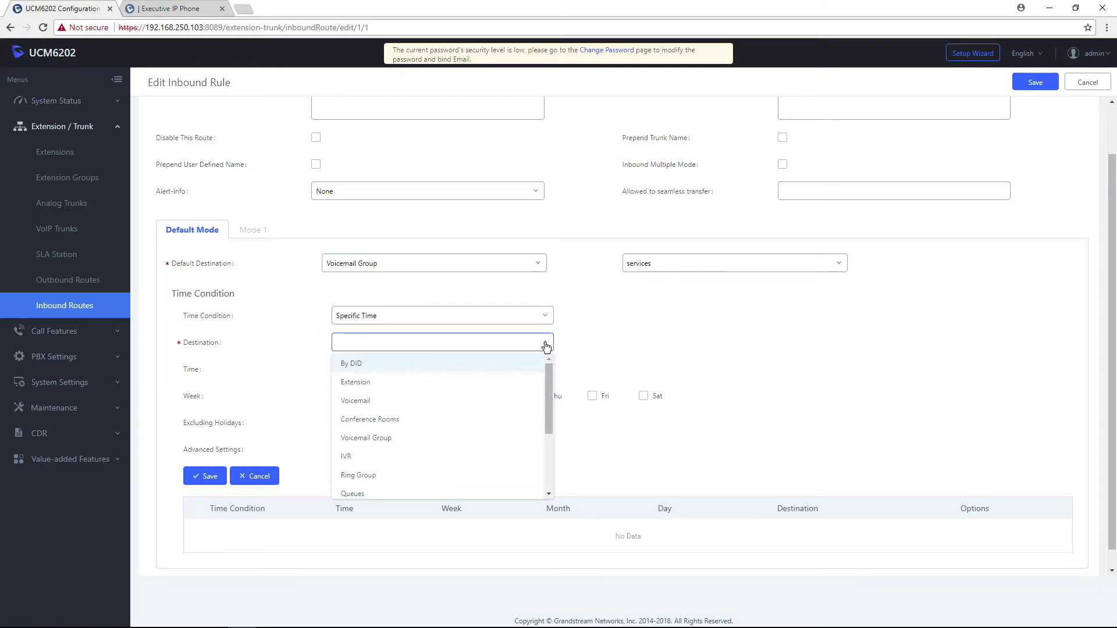
pyautogui.click(370, 475)
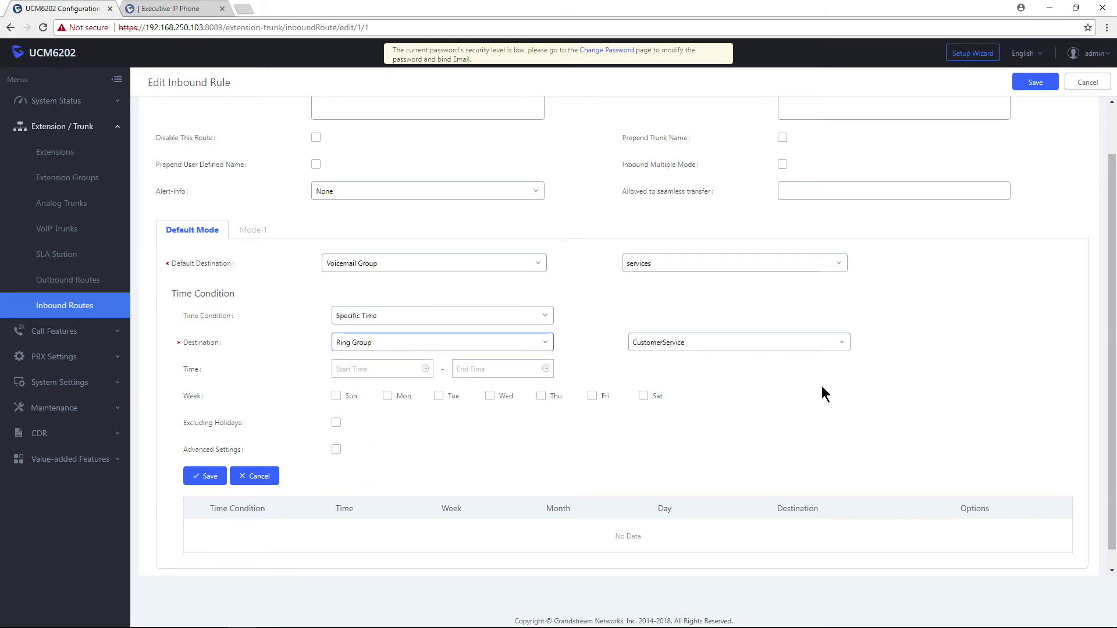
pyautogui.click(418, 370)
pyautogui.scroll(-2, 350, 407)
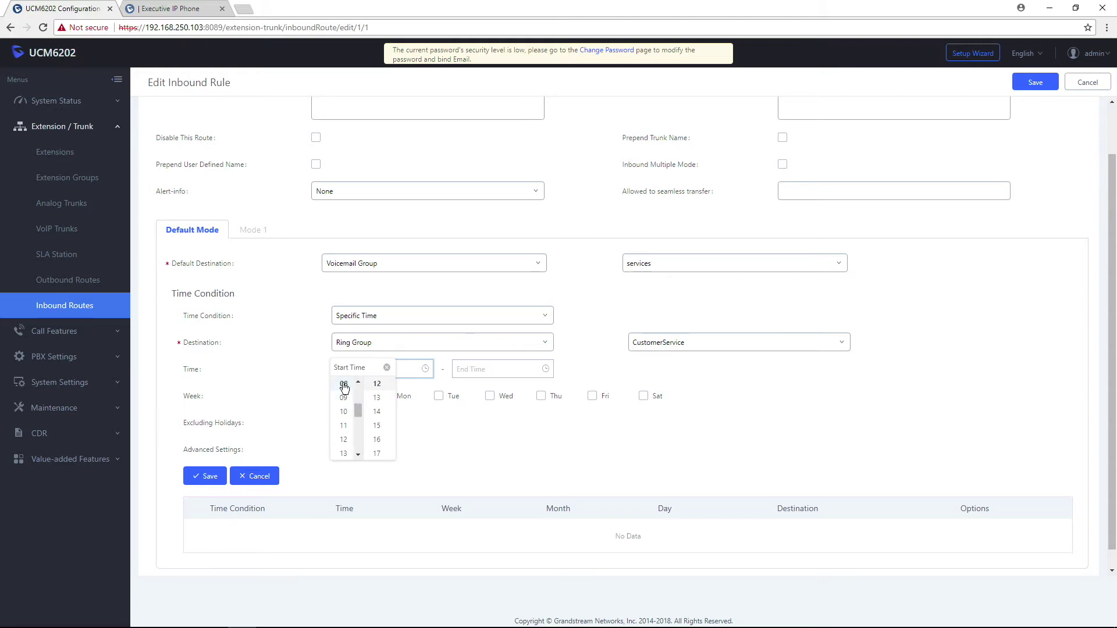
pyautogui.click(348, 400)
pyautogui.scroll(4, 376, 402)
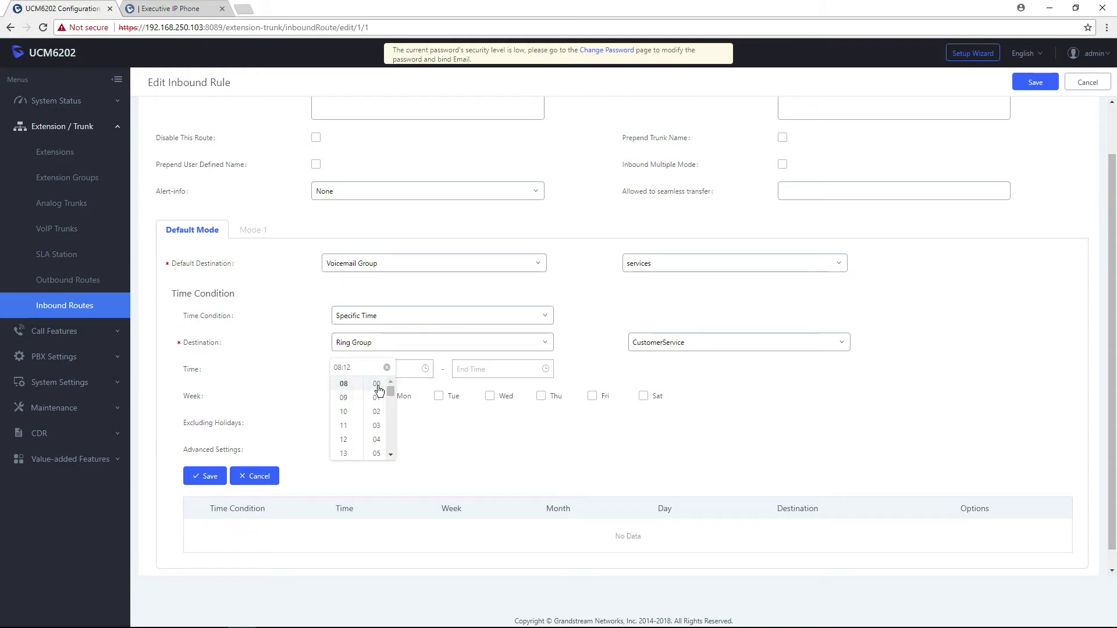
pyautogui.click(377, 384)
# Set the time condition's end time to 17:00.
pyautogui.click(512, 368)
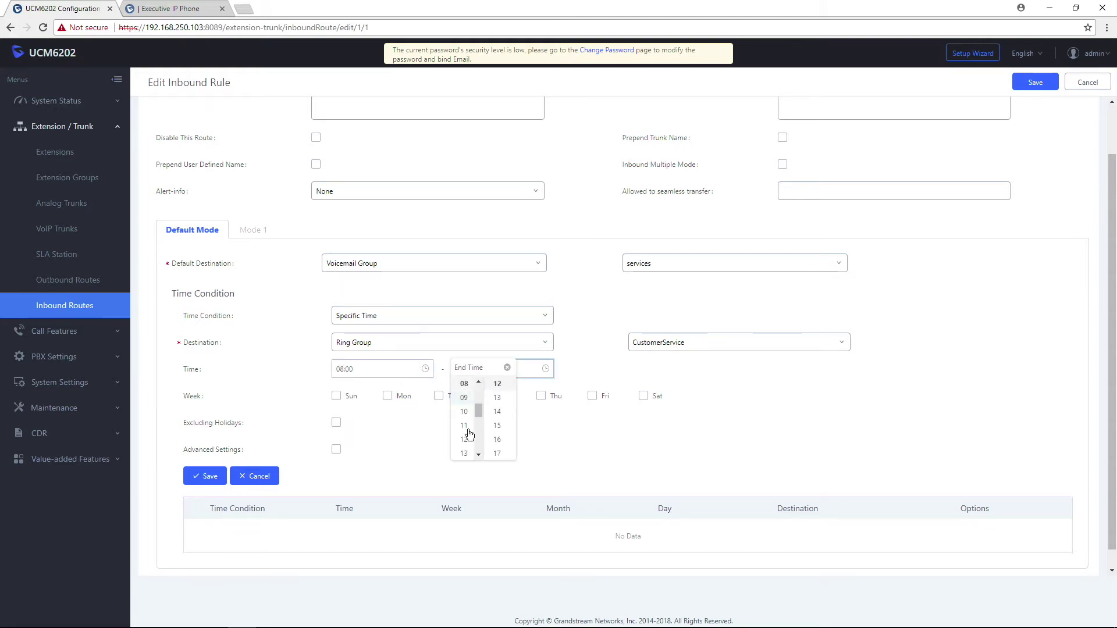
pyautogui.scroll(-2, 464, 445)
pyautogui.click(465, 452)
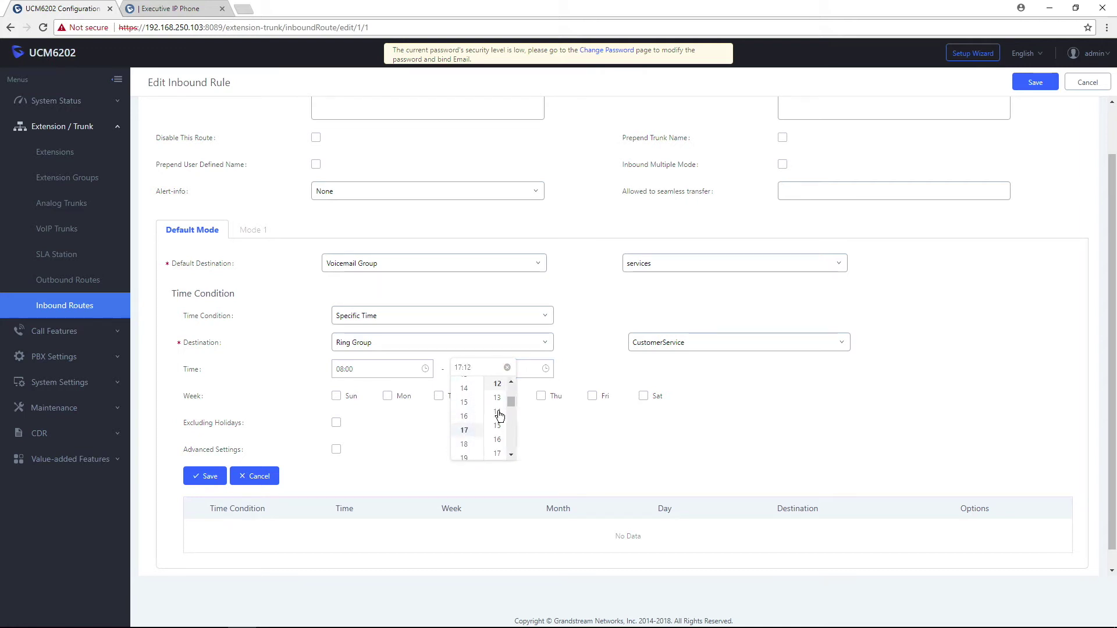
pyautogui.scroll(3, 498, 413)
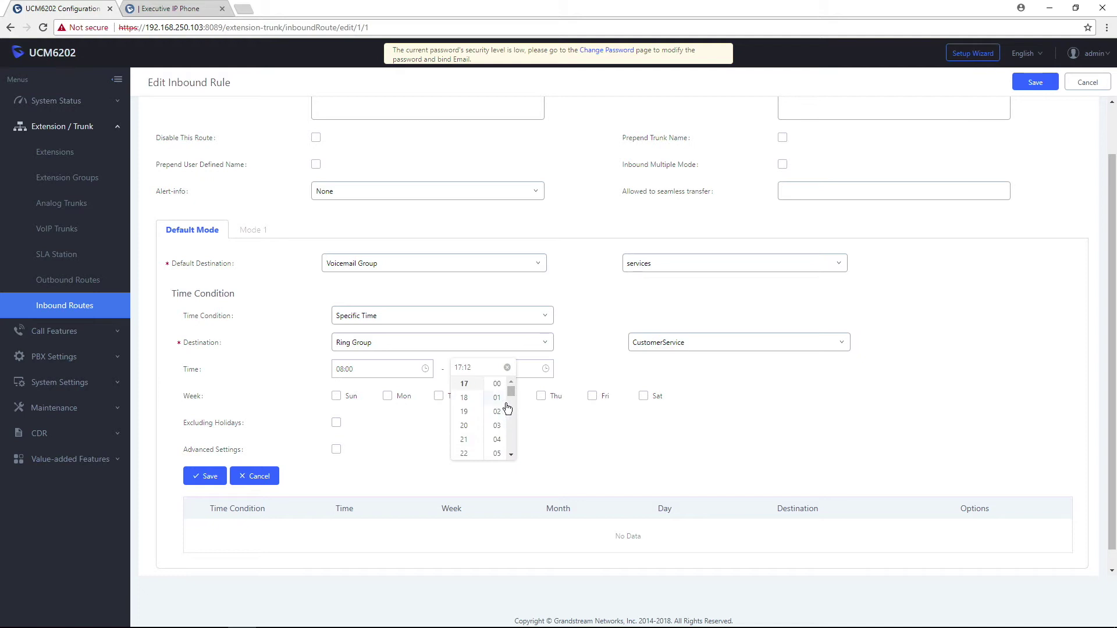
pyautogui.click(497, 384)
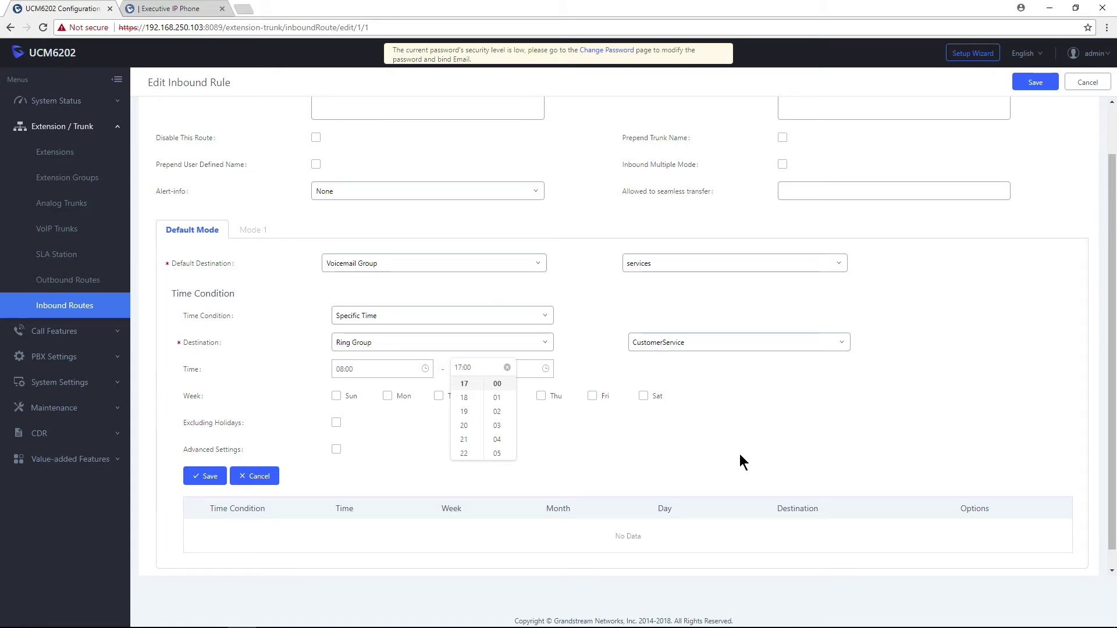
pyautogui.click(768, 403)
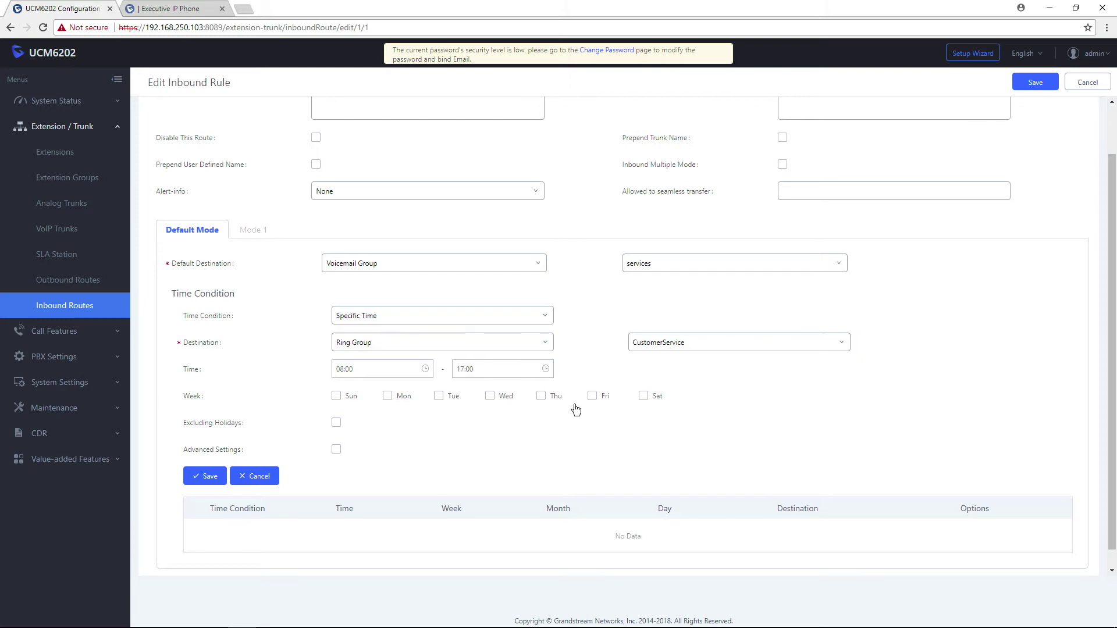
# Tick Monday through Friday, leaving the Advanced Settings month and day options off.
pyautogui.click(388, 397)
pyautogui.click(440, 397)
pyautogui.click(491, 397)
pyautogui.click(542, 397)
pyautogui.click(592, 396)
pyautogui.click(336, 451)
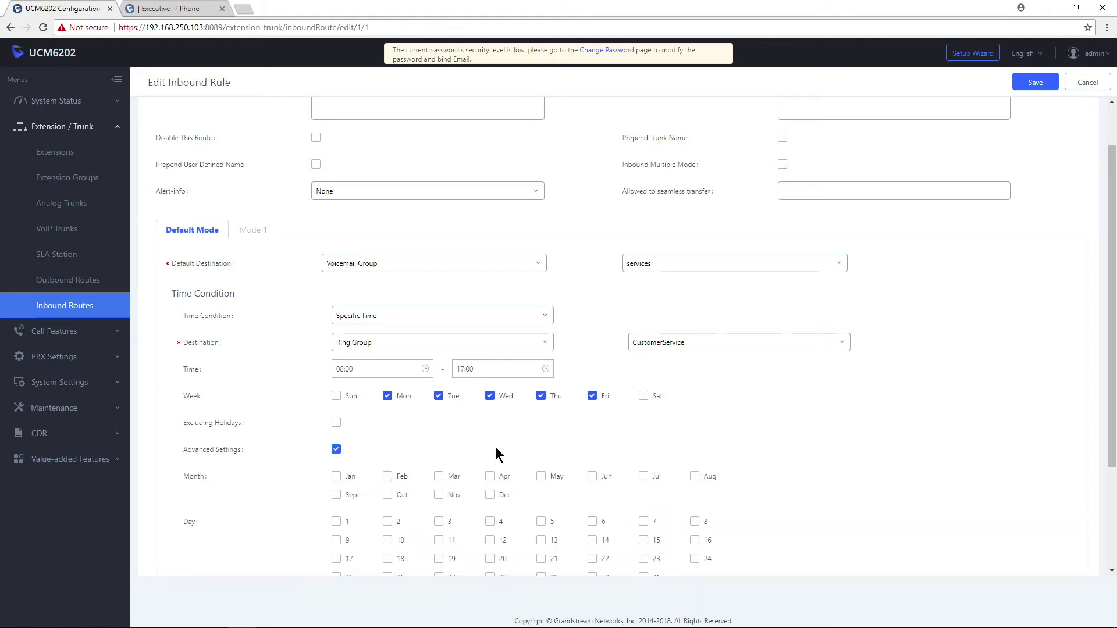
pyautogui.scroll(-2, 495, 457)
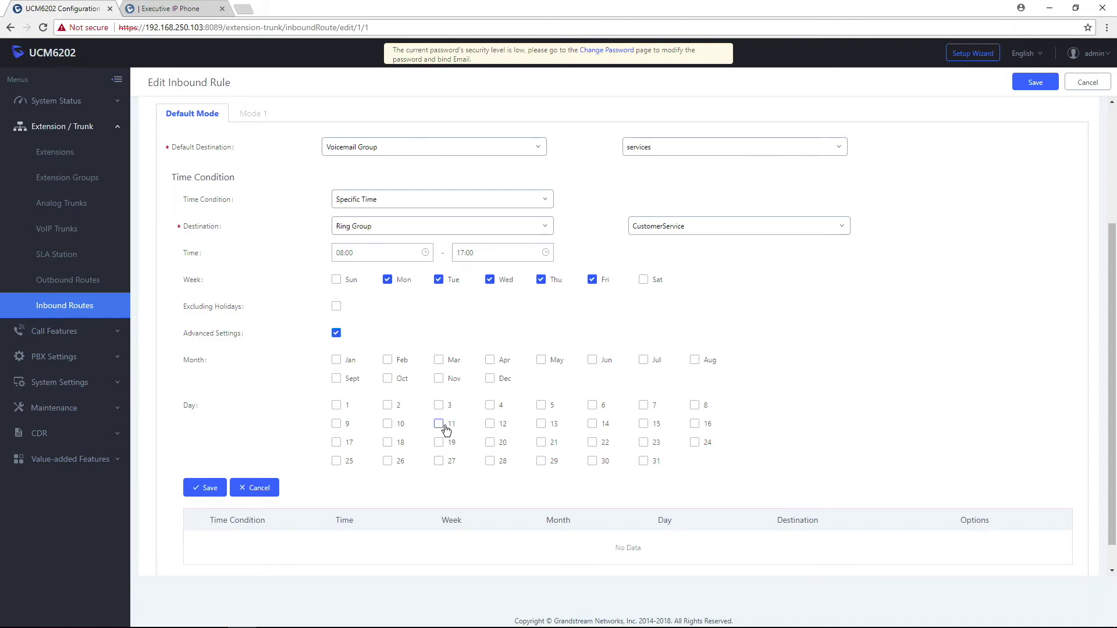
pyautogui.click(336, 333)
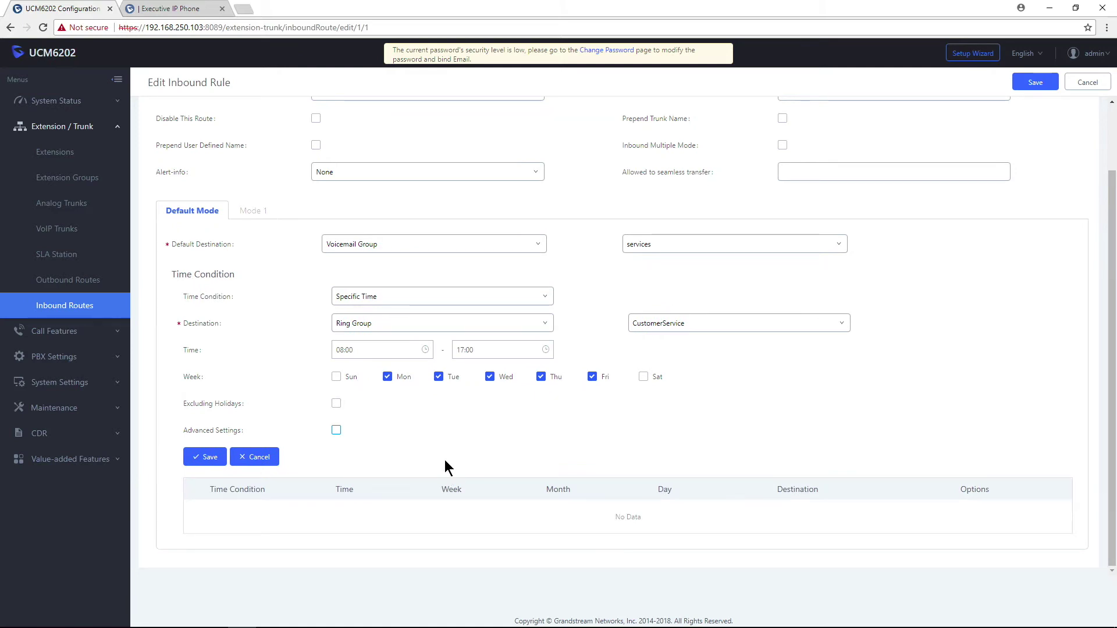
pyautogui.click(203, 459)
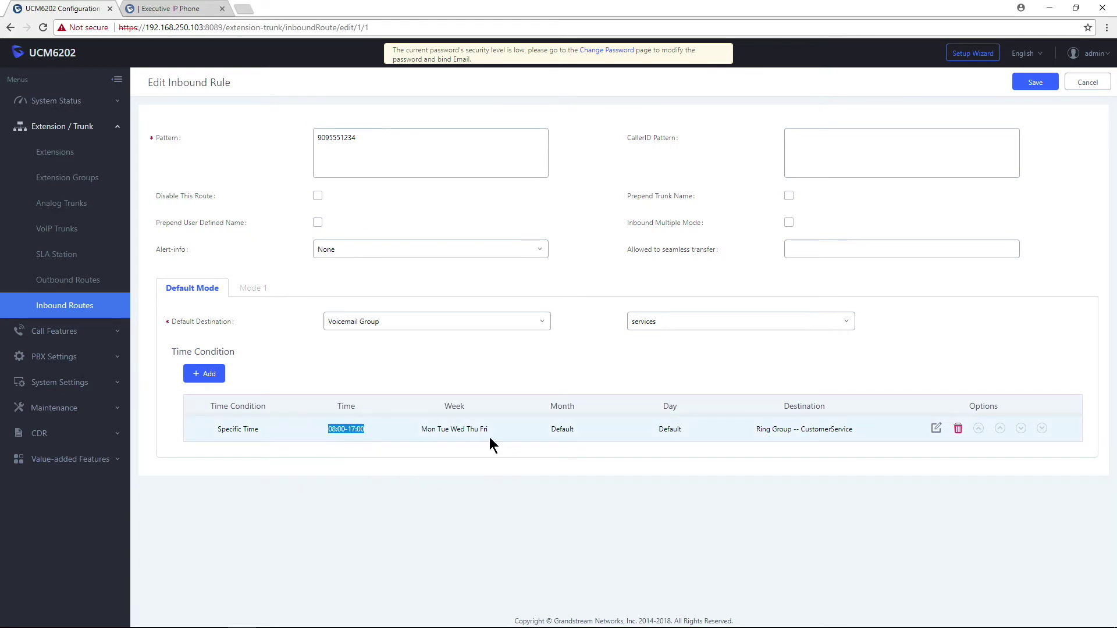
pyautogui.click(815, 353)
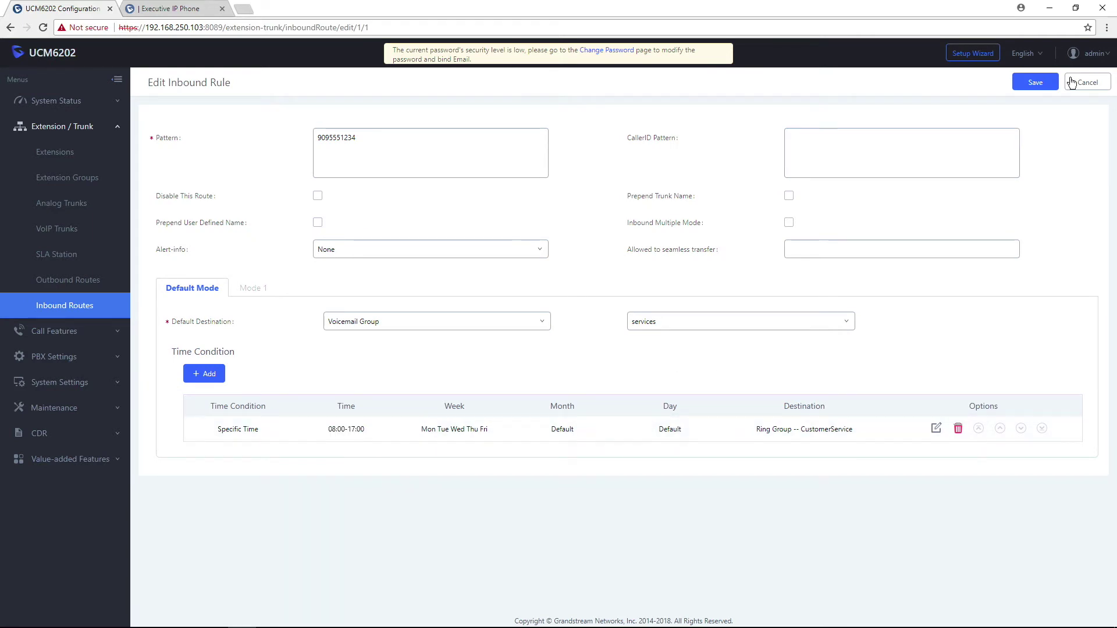
pyautogui.click(1035, 88)
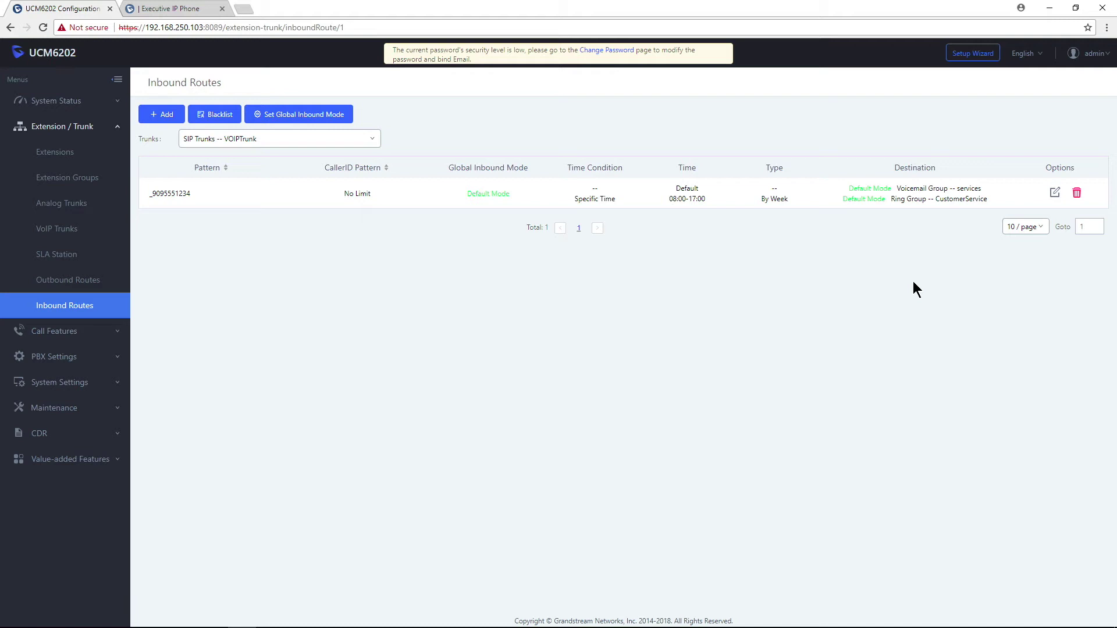
pyautogui.moveTo(988, 199); pyautogui.dragTo(642, 204)
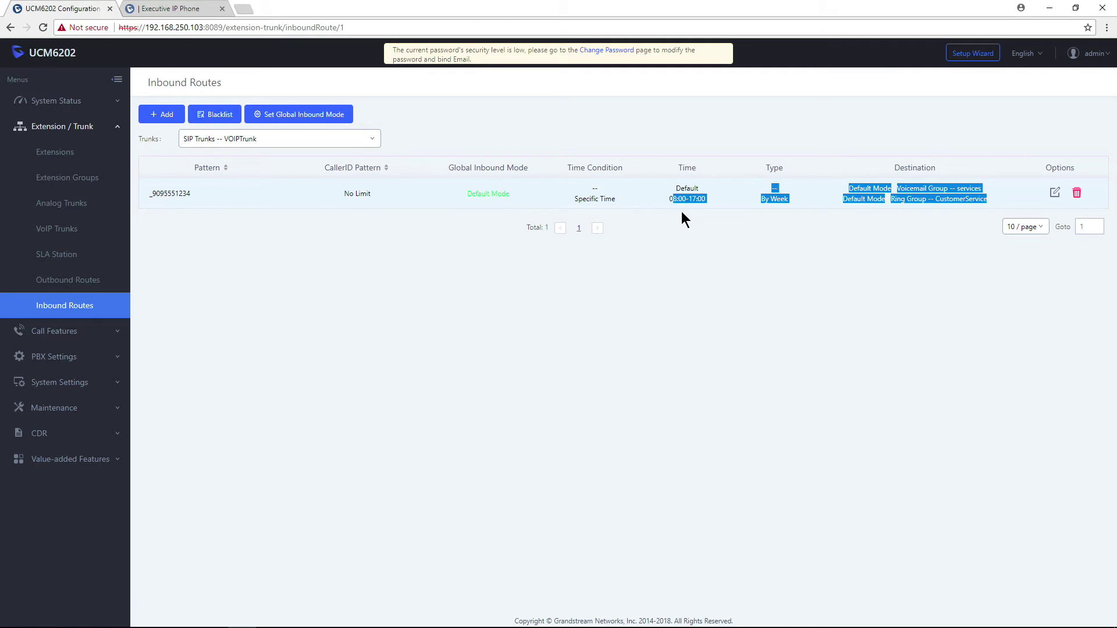
pyautogui.click(747, 238)
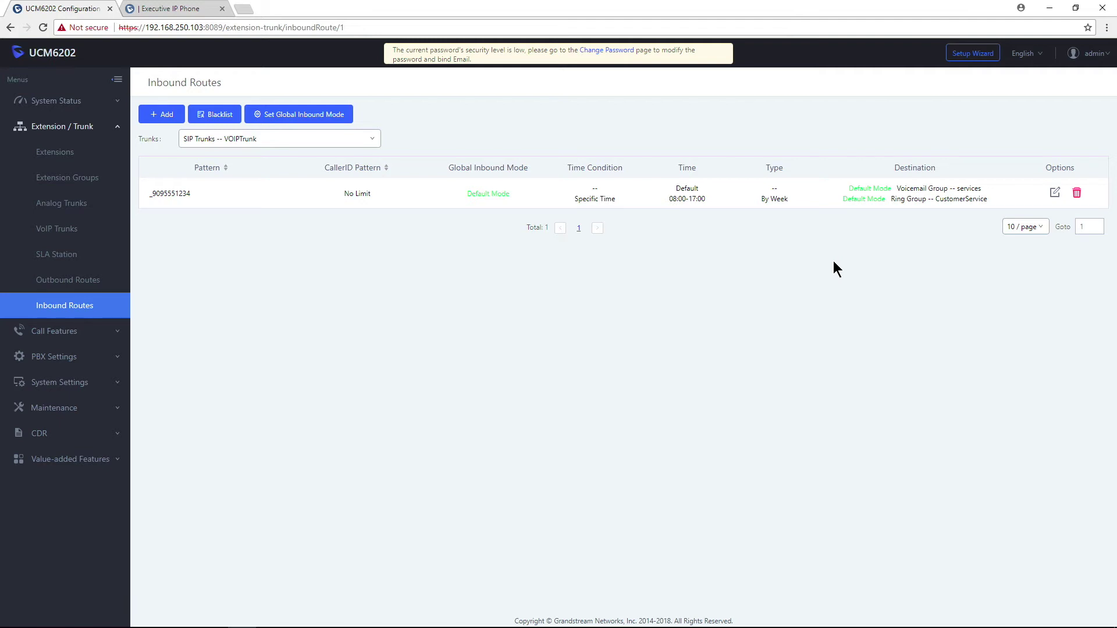
pyautogui.click(167, 115)
pyautogui.click(347, 185)
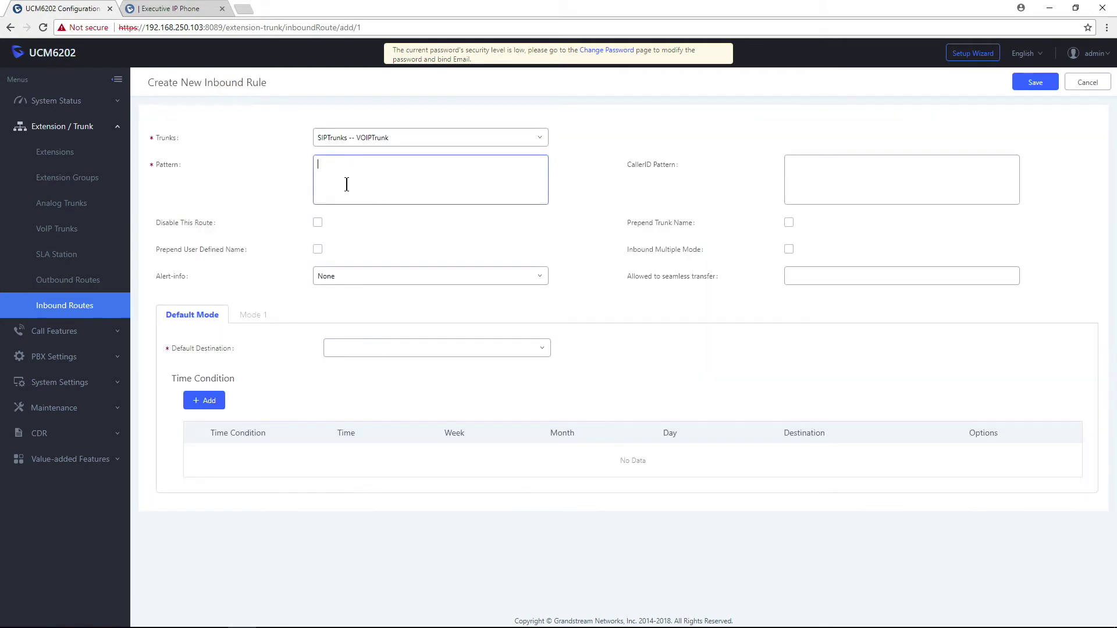
pyautogui.write('9095554321')
pyautogui.moveTo(381, 175); pyautogui.dragTo(284, 180)
# Set the route's Alert-info to Custom with the value CEO.
pyautogui.click(407, 277)
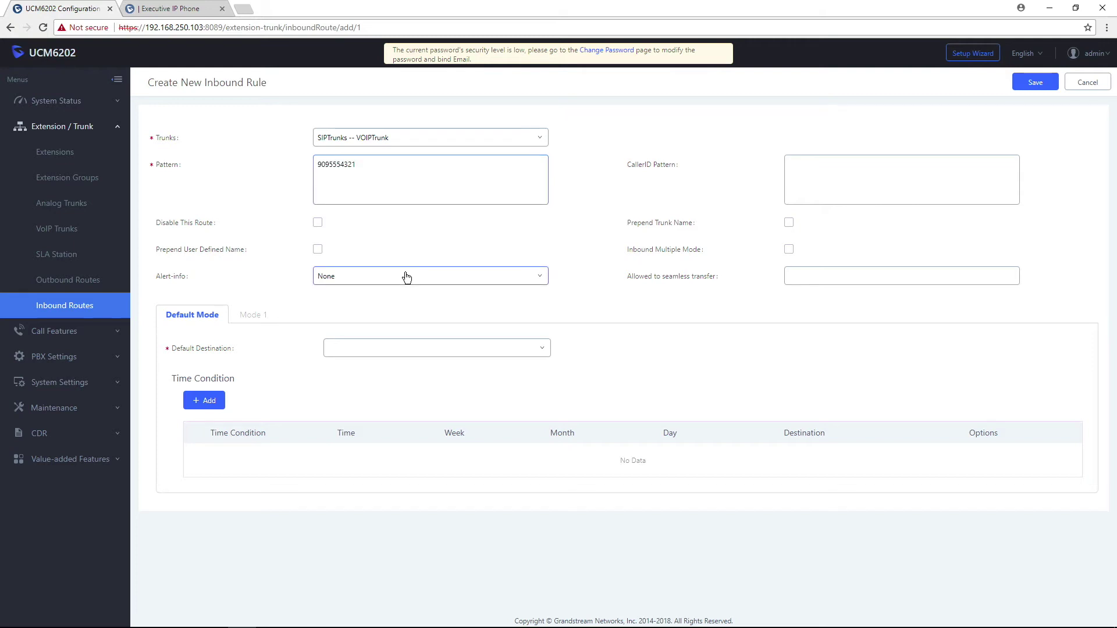
pyautogui.scroll(-3, 406, 376)
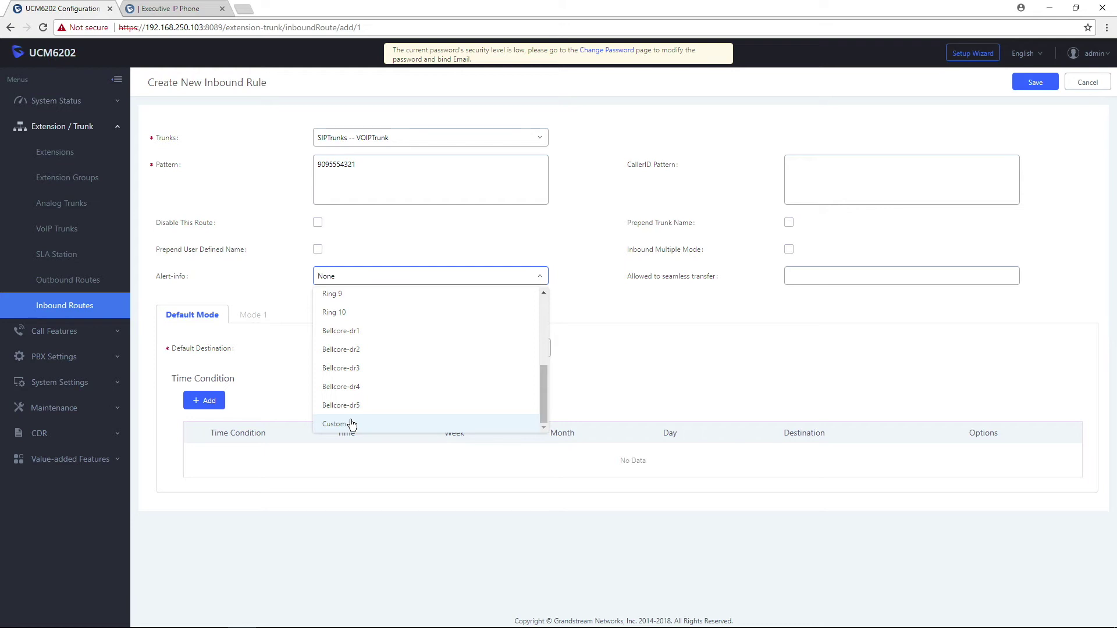
pyautogui.scroll(5, 386, 404)
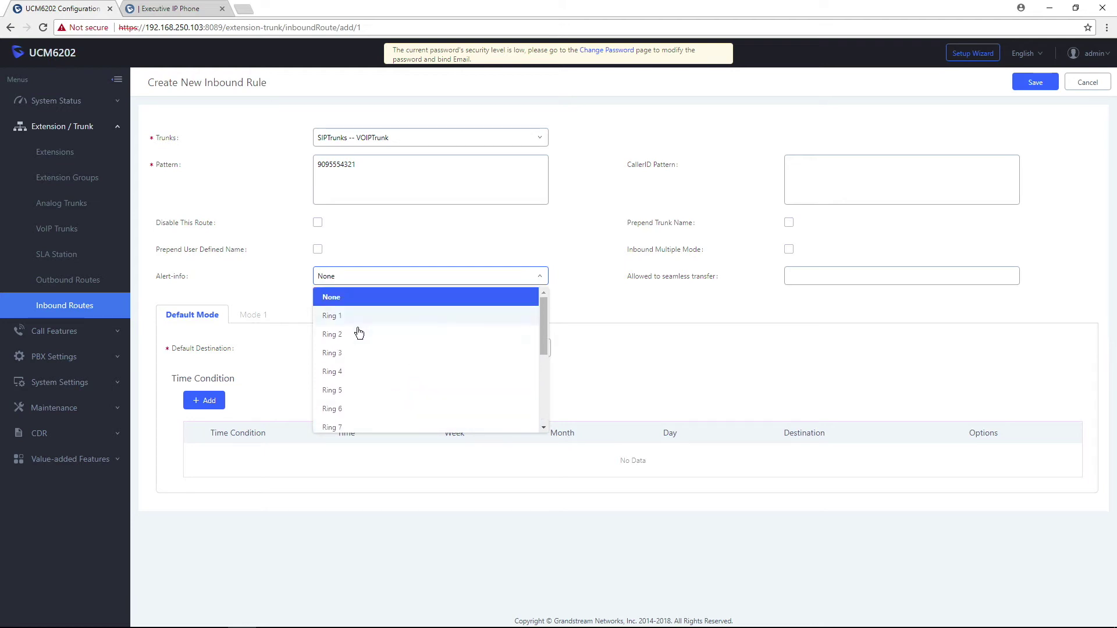
pyautogui.scroll(-1, 364, 353)
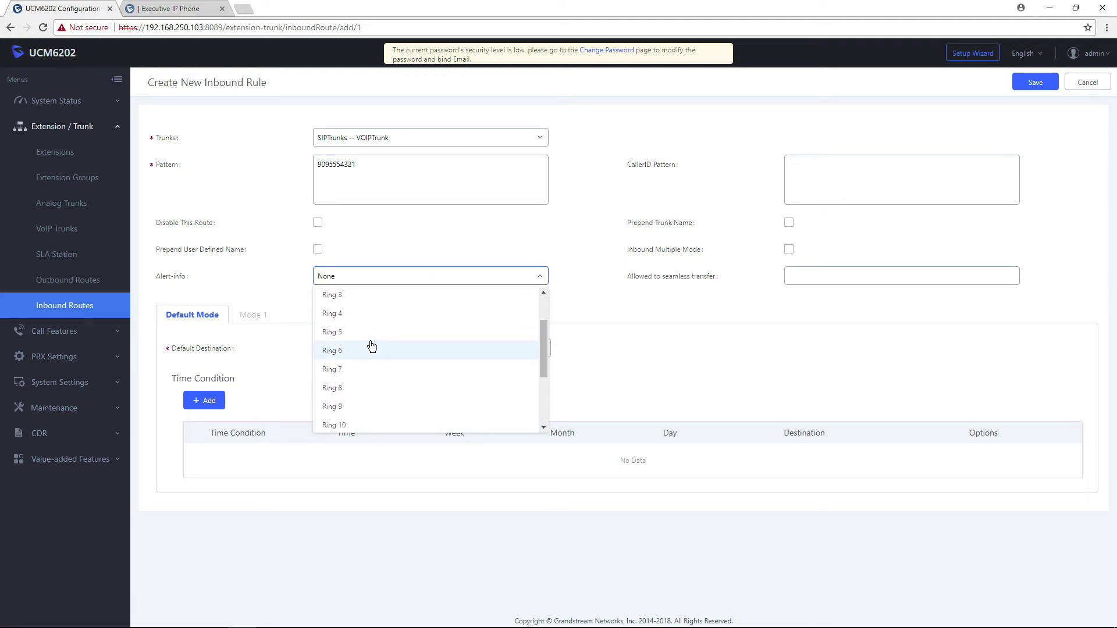
pyautogui.scroll(-2, 375, 349)
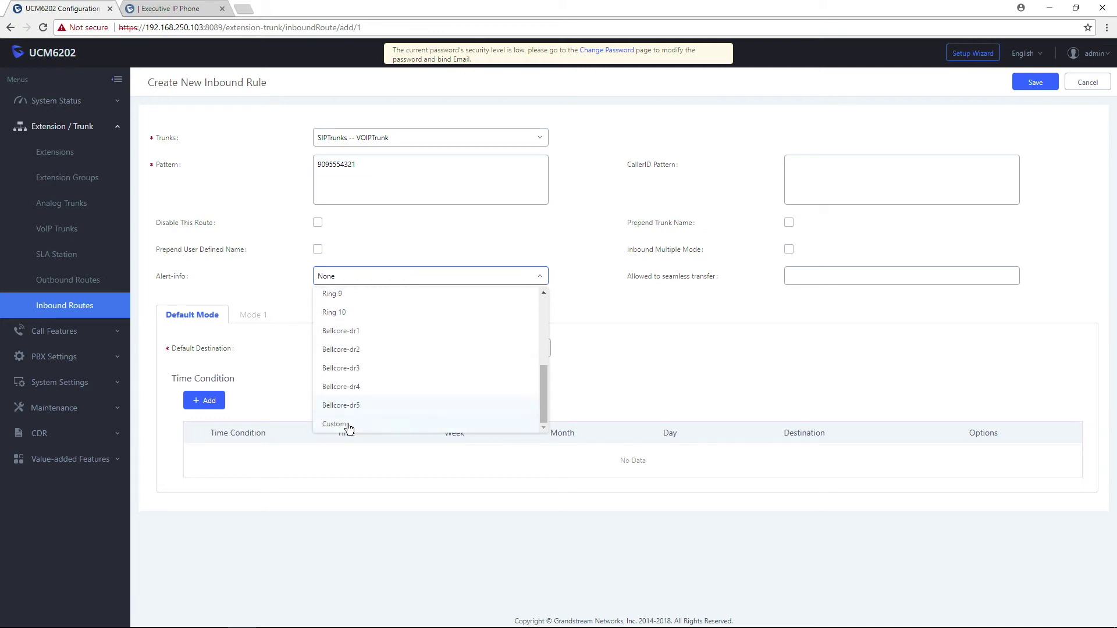
pyautogui.click(346, 428)
pyautogui.click(815, 279)
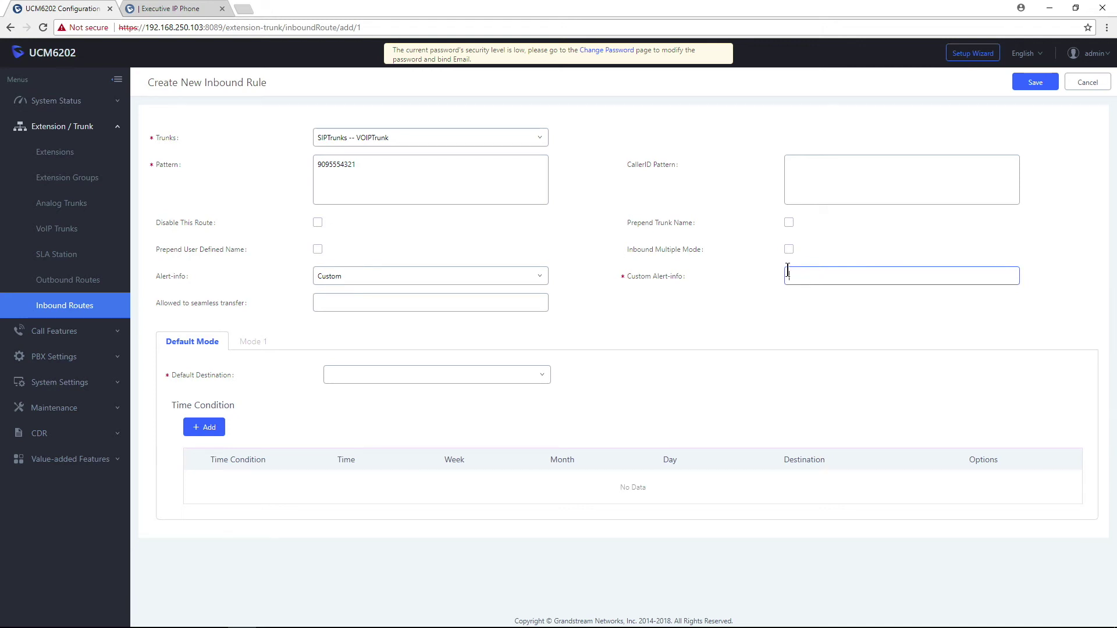
pyautogui.write('CEO')
# Route calls by default to Extension 1000 "CEO" and save the route.
pyautogui.click(353, 159)
pyautogui.moveTo(354, 159); pyautogui.dragTo(284, 169)
pyautogui.click(538, 377)
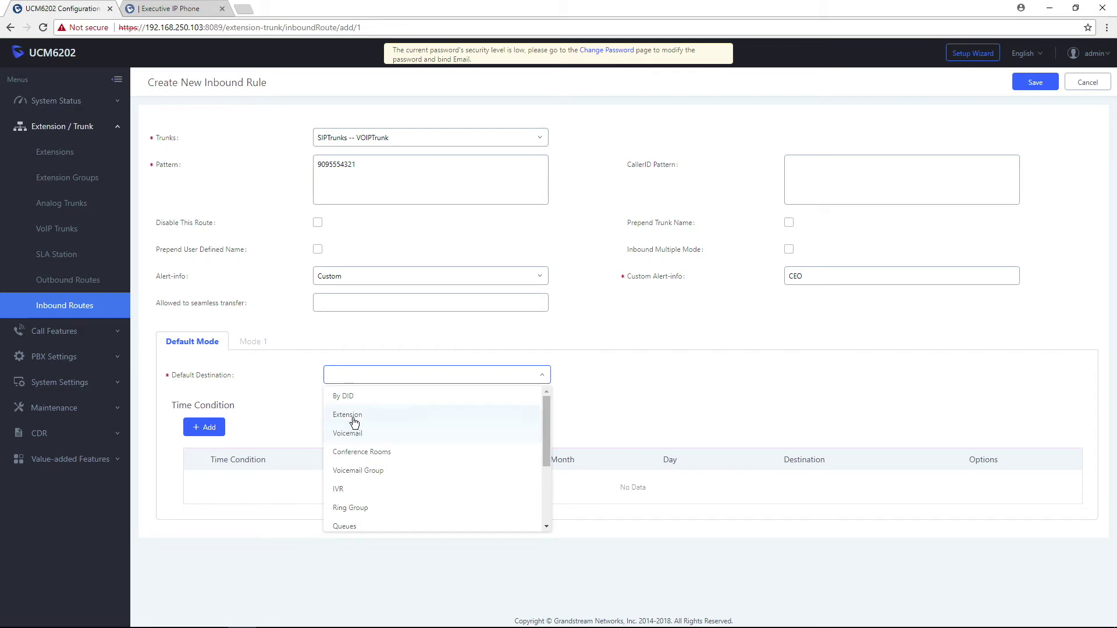
pyautogui.click(354, 416)
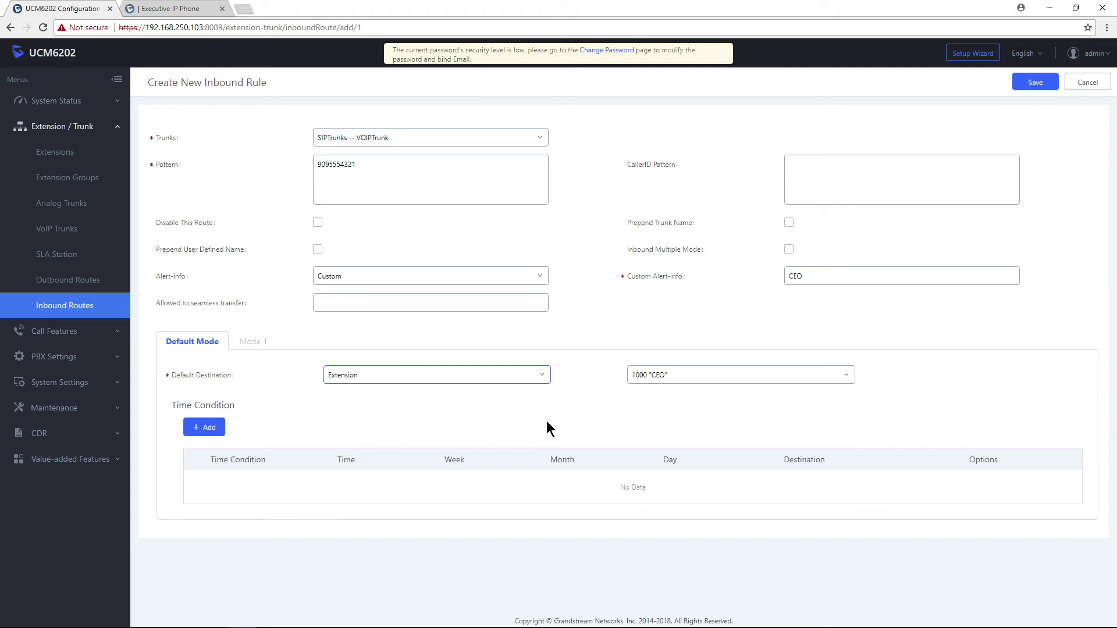
pyautogui.click(1029, 92)
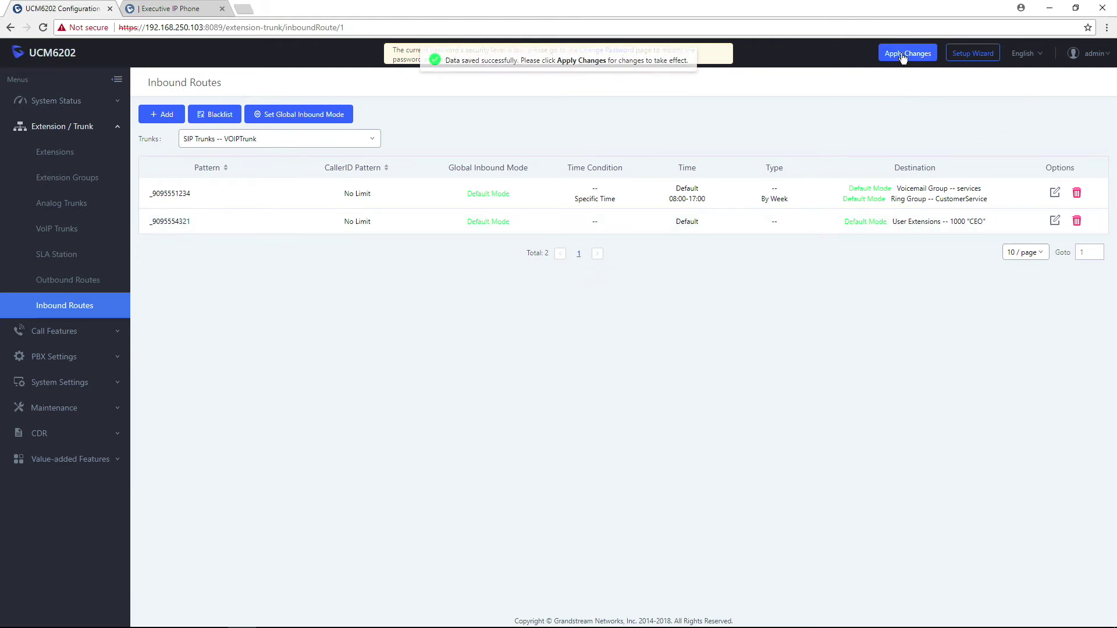
# Apply the configuration changes and let the UCM6202 reload.
pyautogui.click(903, 55)
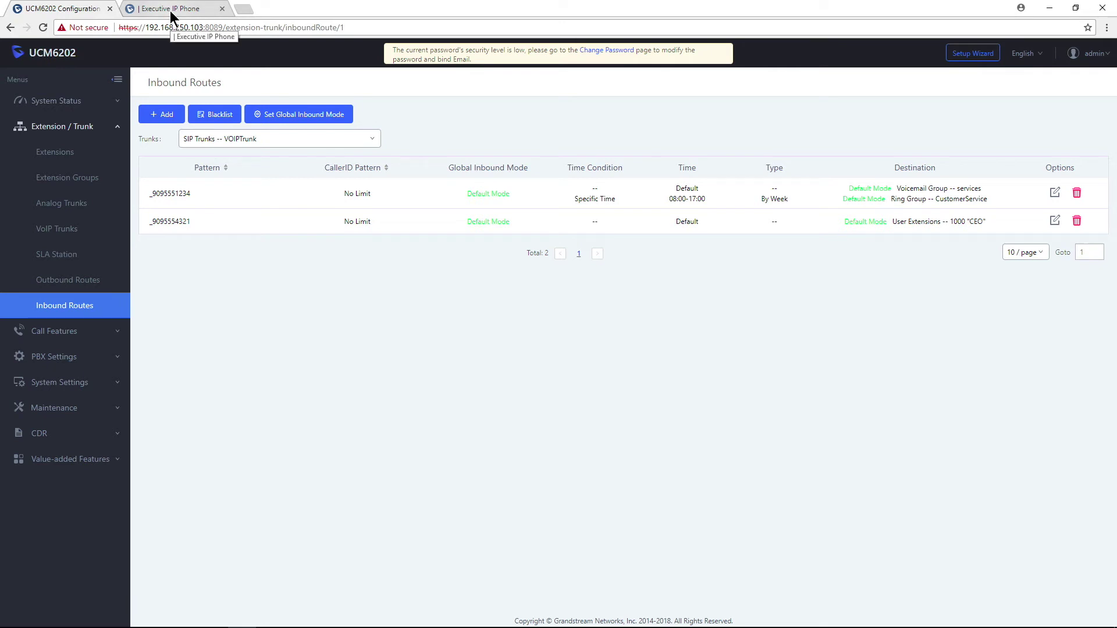
# Log in to the Executive IP Phone web page with the admin username and password.
pyautogui.click(170, 11)
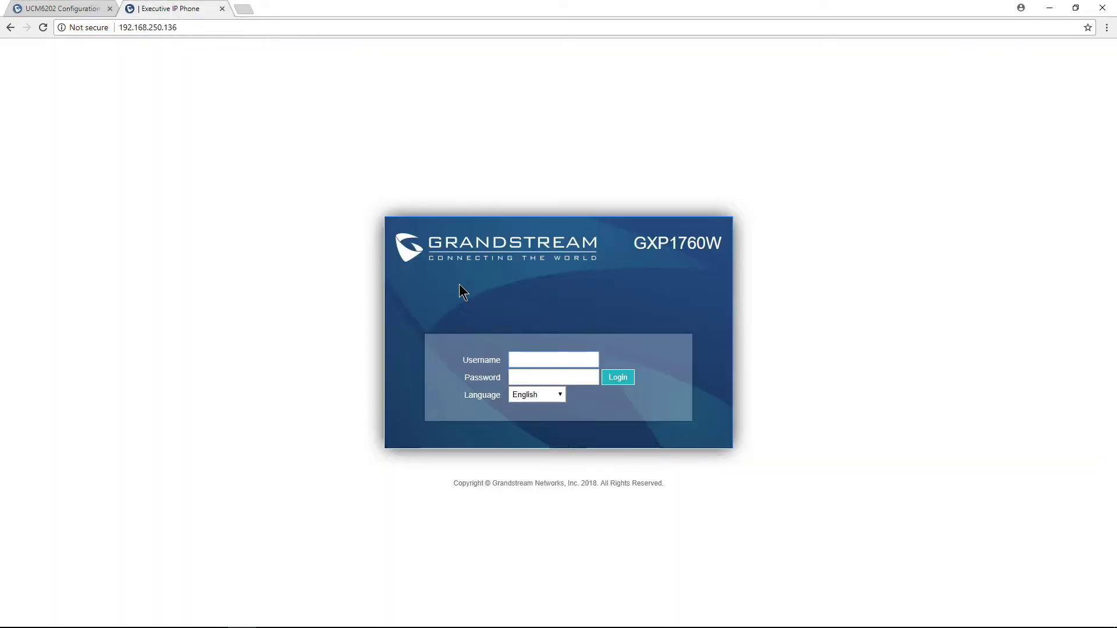
pyautogui.write('admin')
pyautogui.press('Tab')
pyautogui.write('admin')
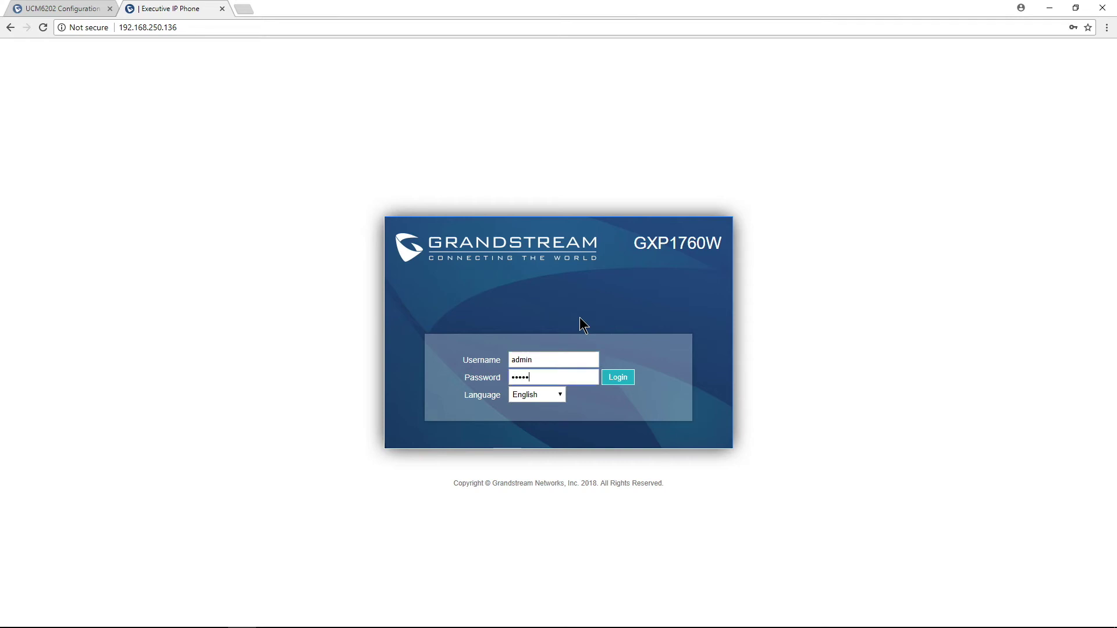
pyautogui.press('Return')
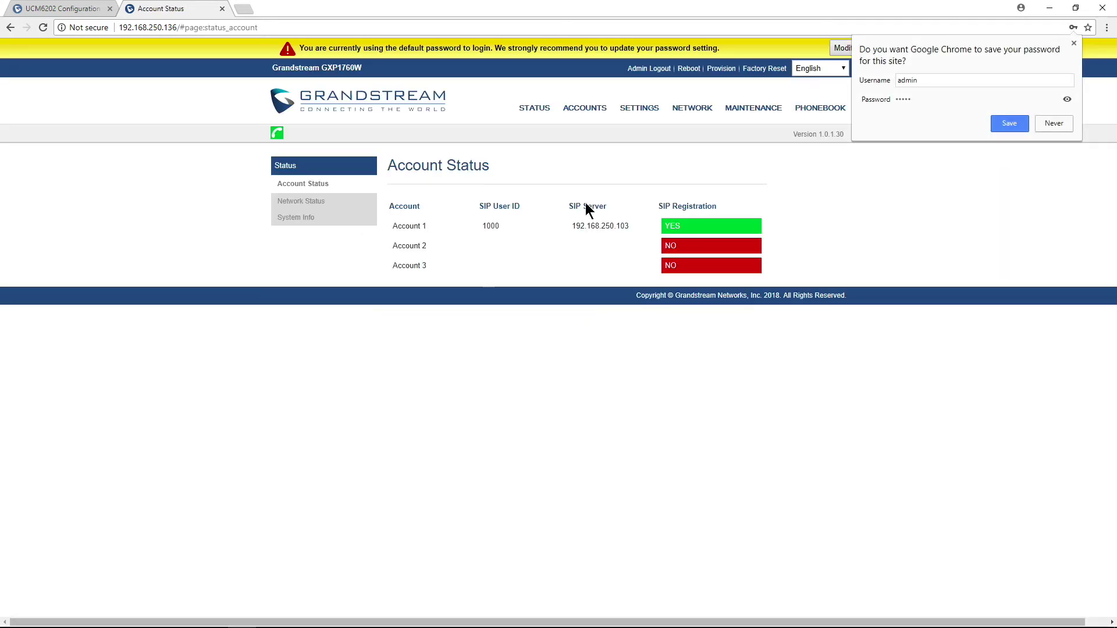
# Check the CEO matching rule in Account 1's Call Settings, then return to the UCM6202 tab.
pyautogui.moveTo(586, 109)
pyautogui.moveTo(587, 129)
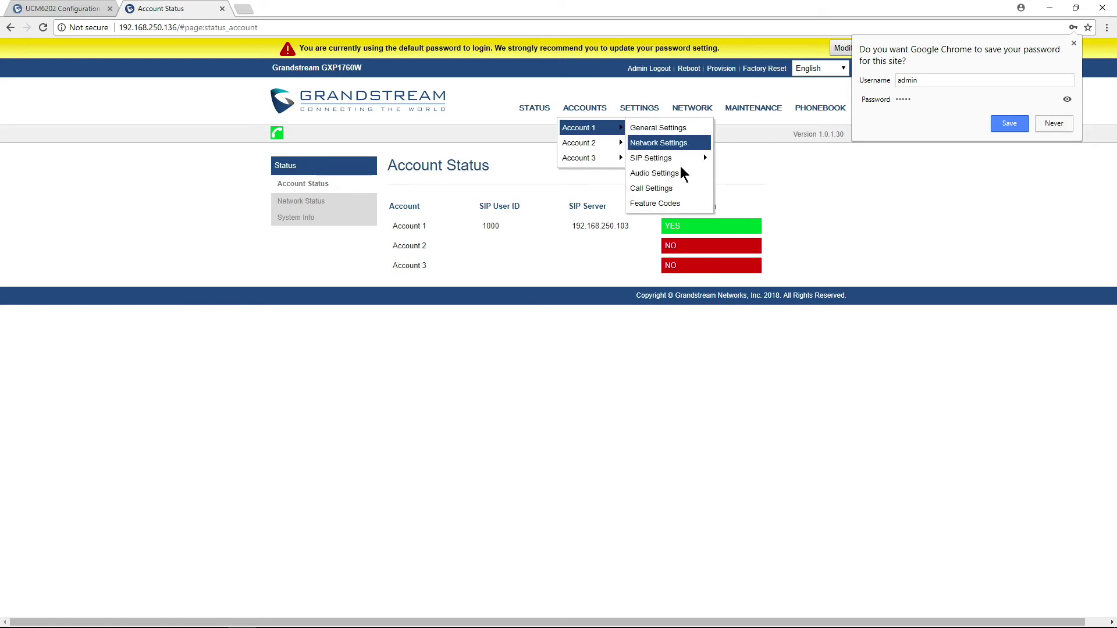
pyautogui.click(675, 188)
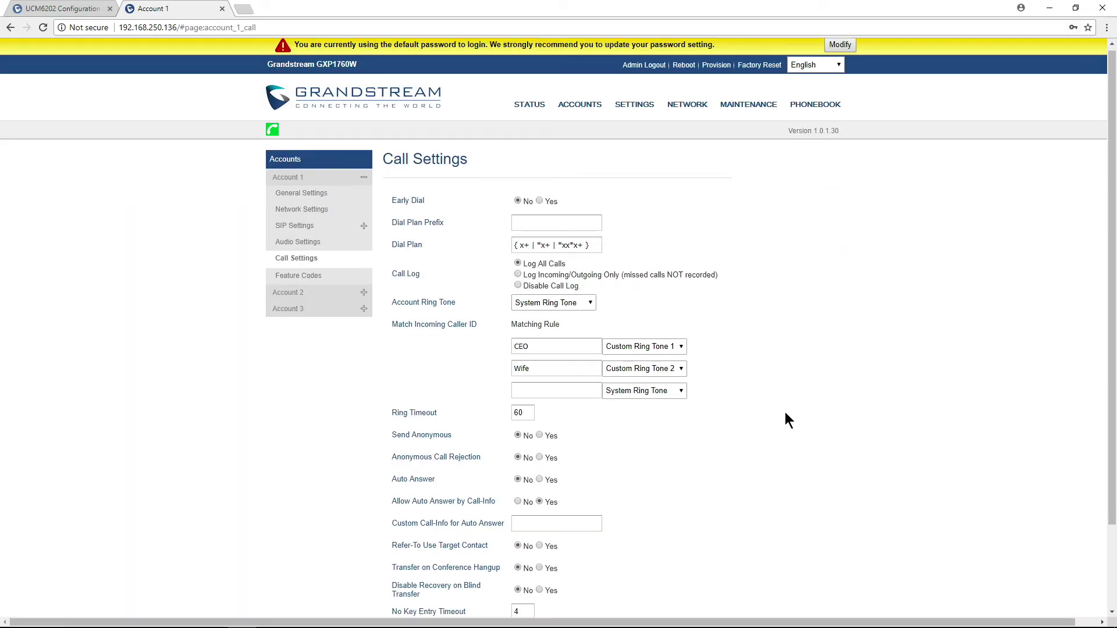
pyautogui.scroll(-1, 784, 412)
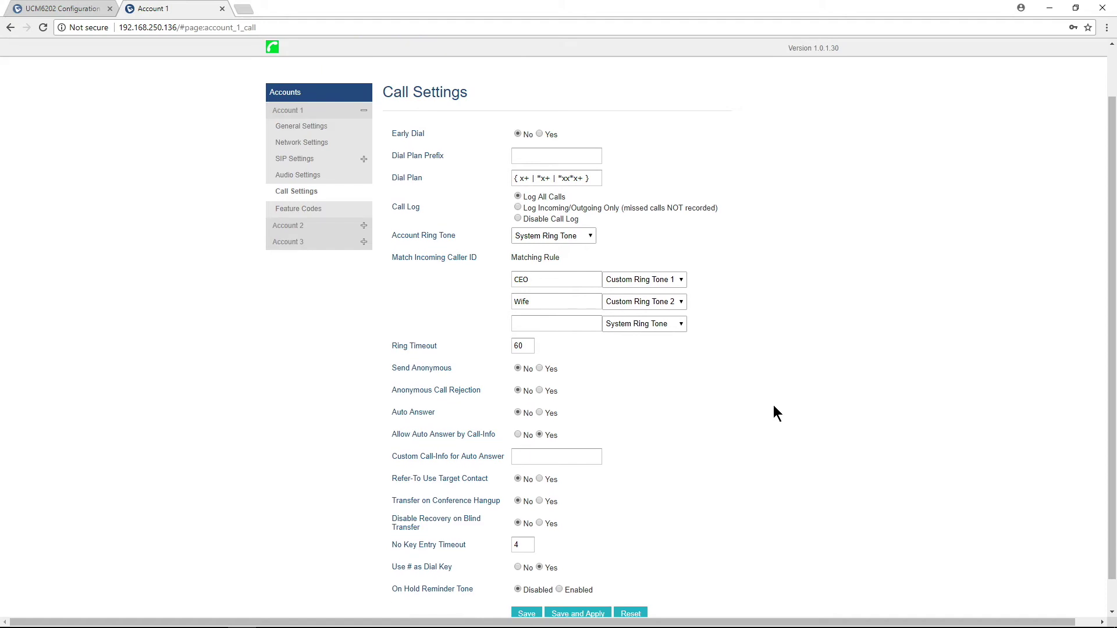
pyautogui.click(533, 280)
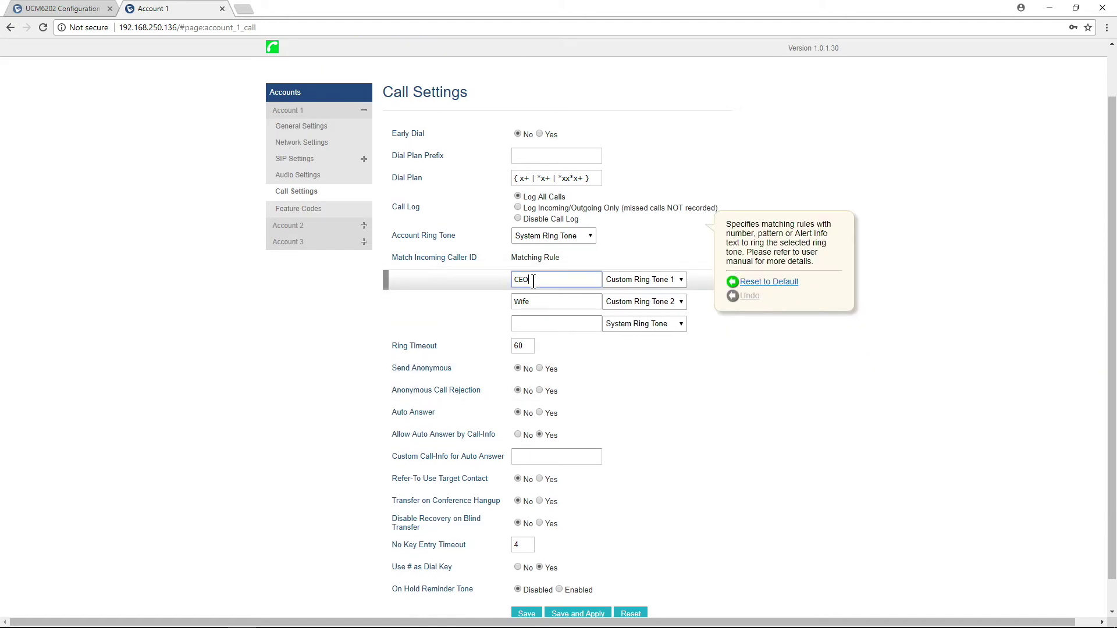
pyautogui.doubleClick(533, 280)
pyautogui.click(916, 268)
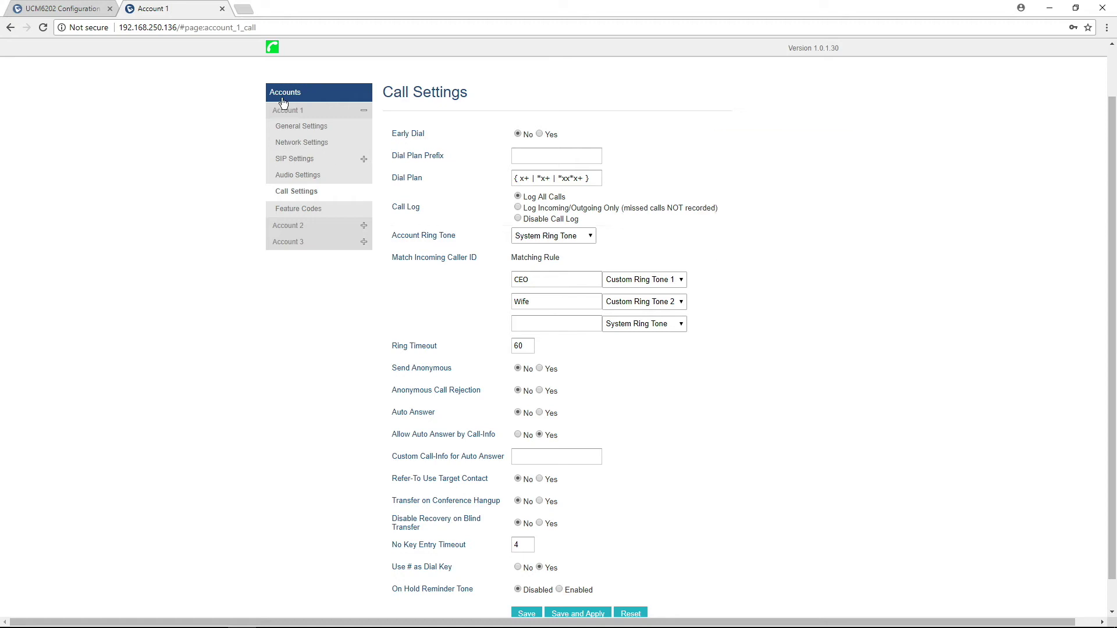
pyautogui.click(68, 8)
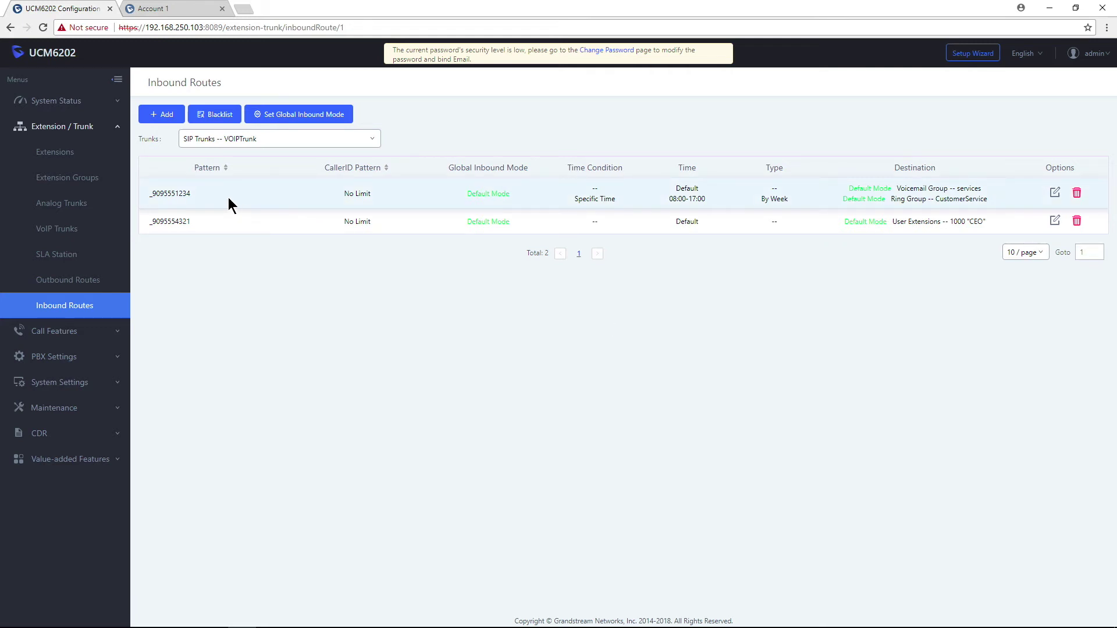
pyautogui.click(166, 120)
pyautogui.click(400, 180)
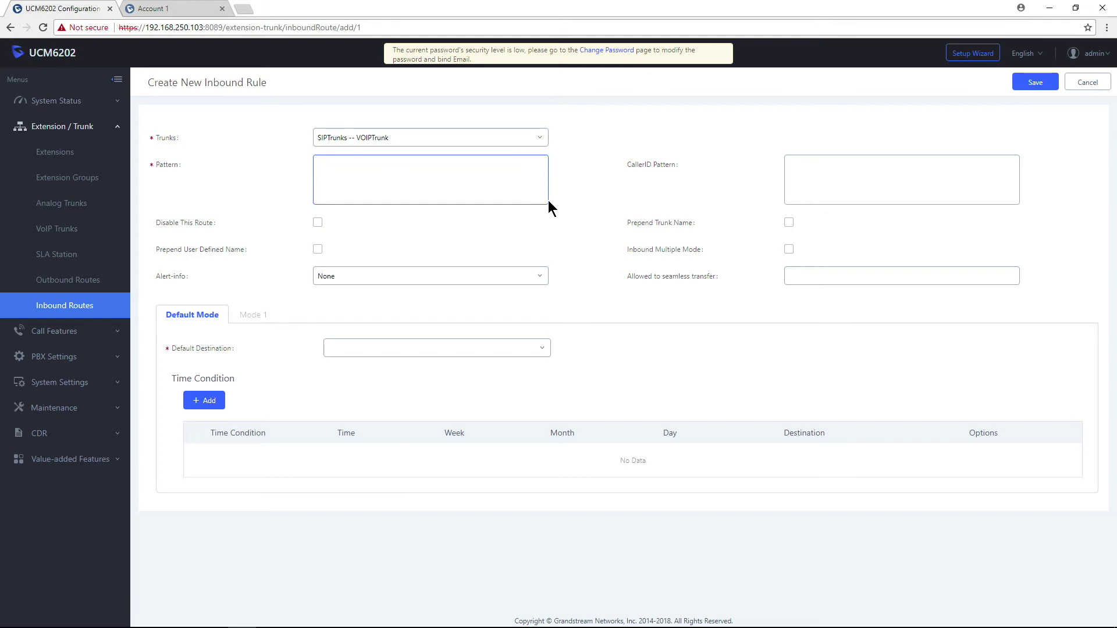
pyautogui.write('9095551234')
pyautogui.press('Return')
pyautogui.write('9095554321')
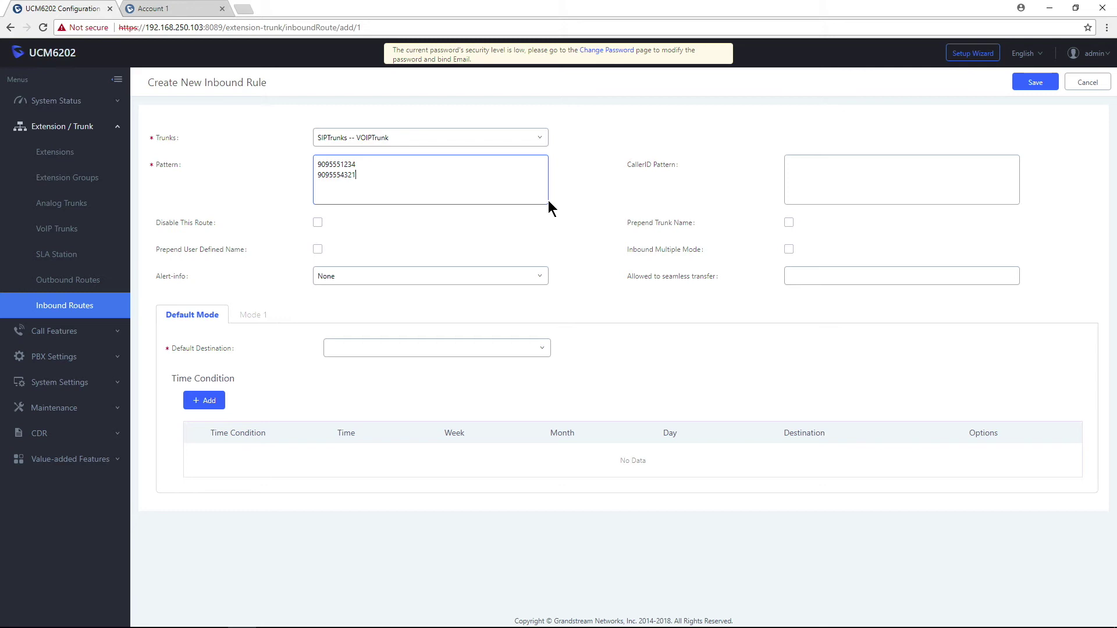
pyautogui.moveTo(358, 178); pyautogui.dragTo(247, 158)
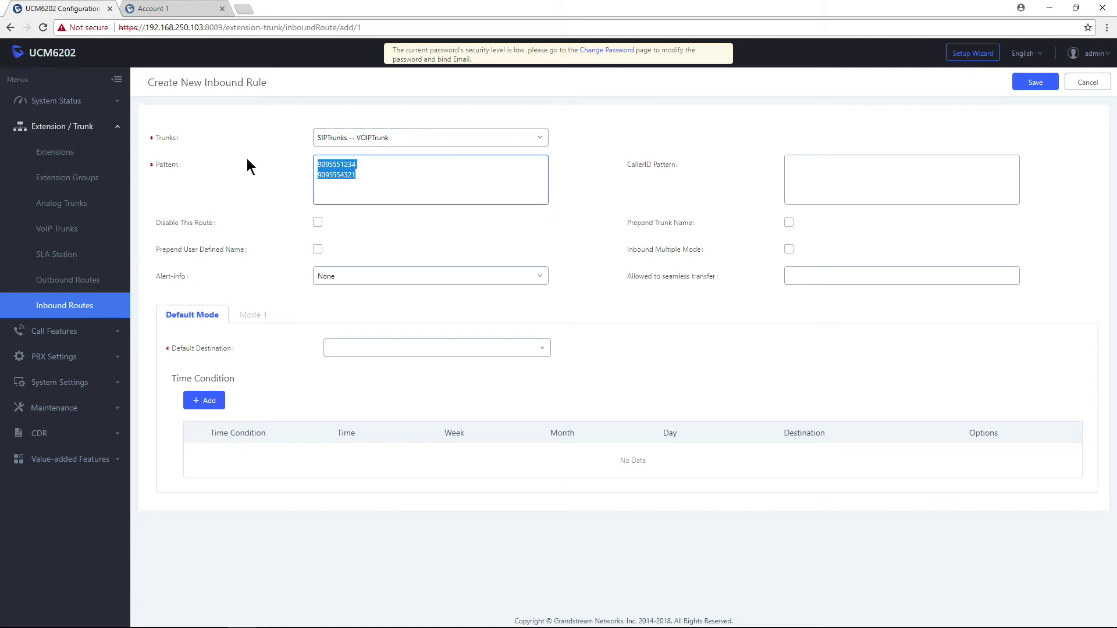
pyautogui.click(613, 187)
pyautogui.click(851, 167)
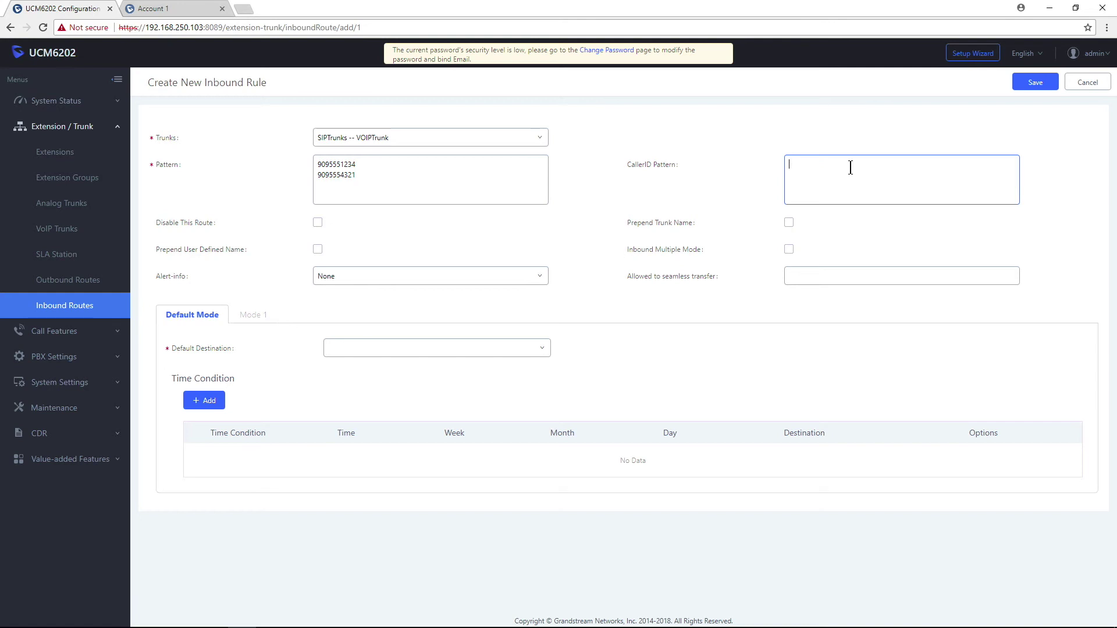
pyautogui.write('9095554000')
pyautogui.click(539, 280)
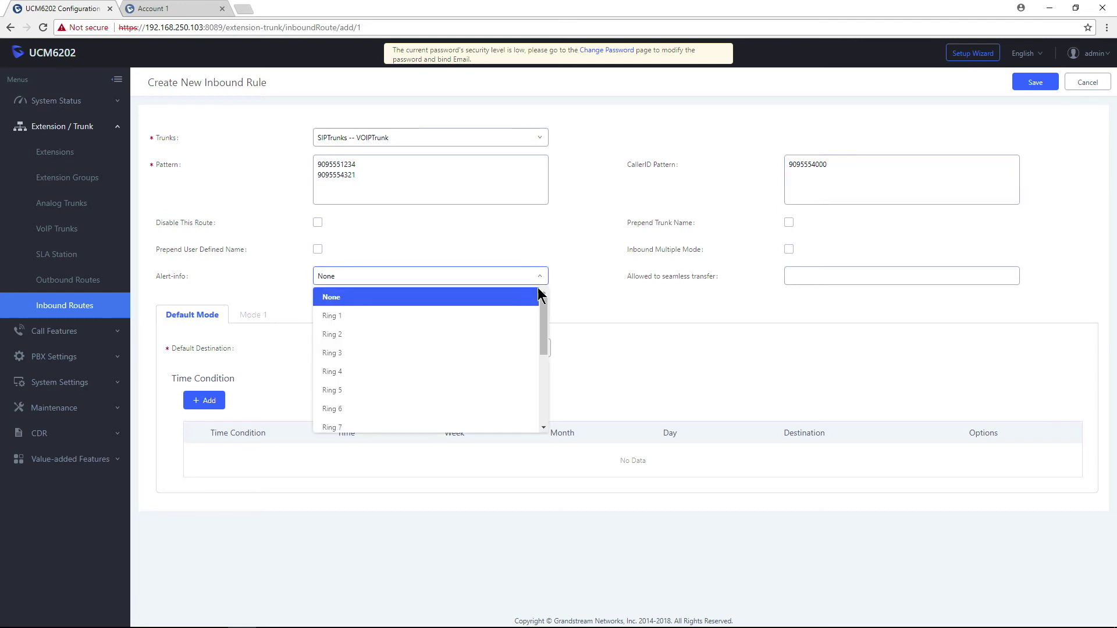
pyautogui.scroll(-3, 407, 401)
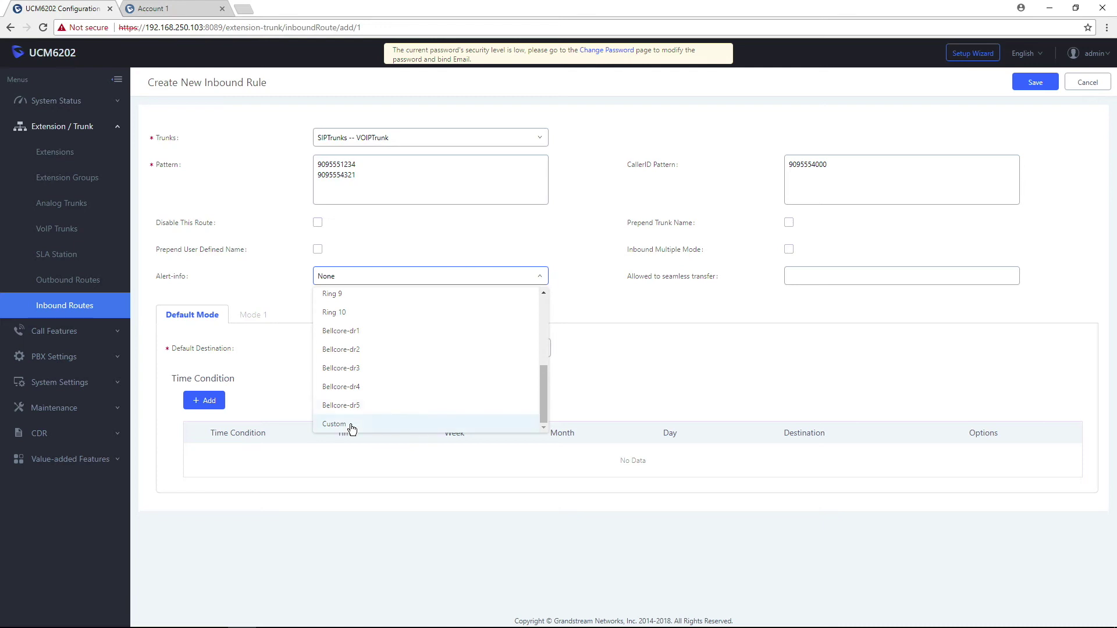
pyautogui.click(354, 426)
pyautogui.click(808, 279)
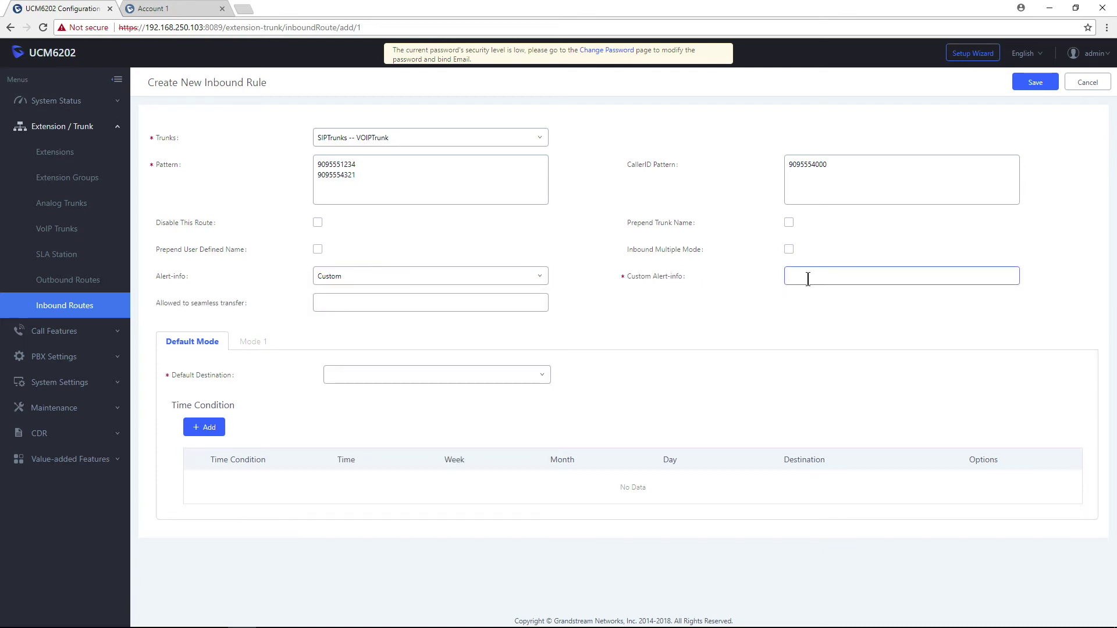
pyautogui.write('Wife')
pyautogui.click(654, 325)
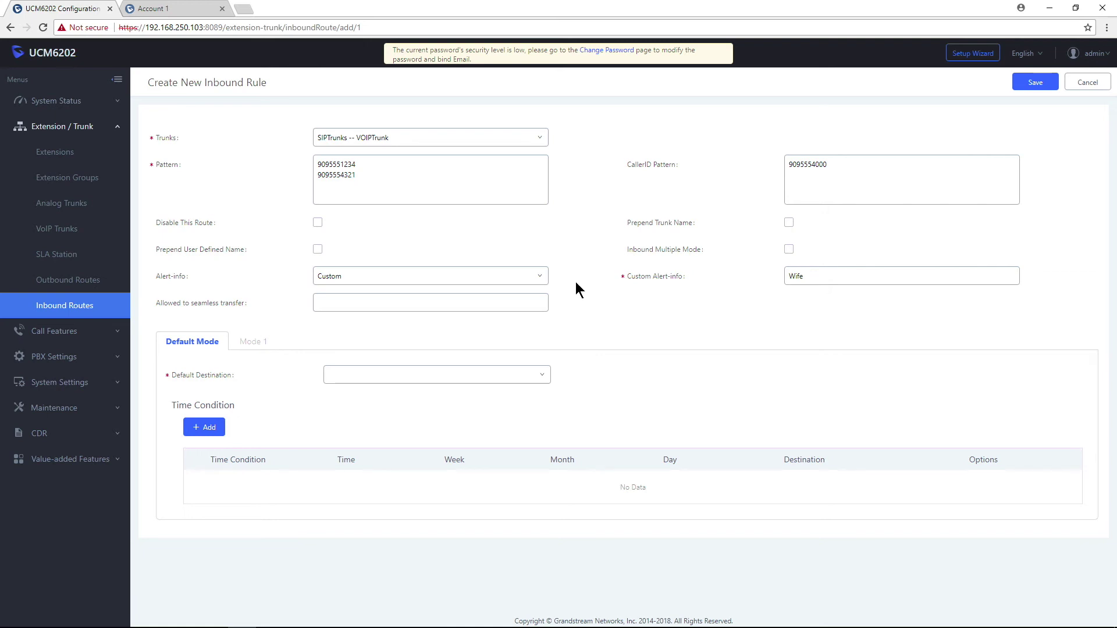
# Send matching calls to extension 1000 'CEO', save the route and apply changes.
pyautogui.click(480, 375)
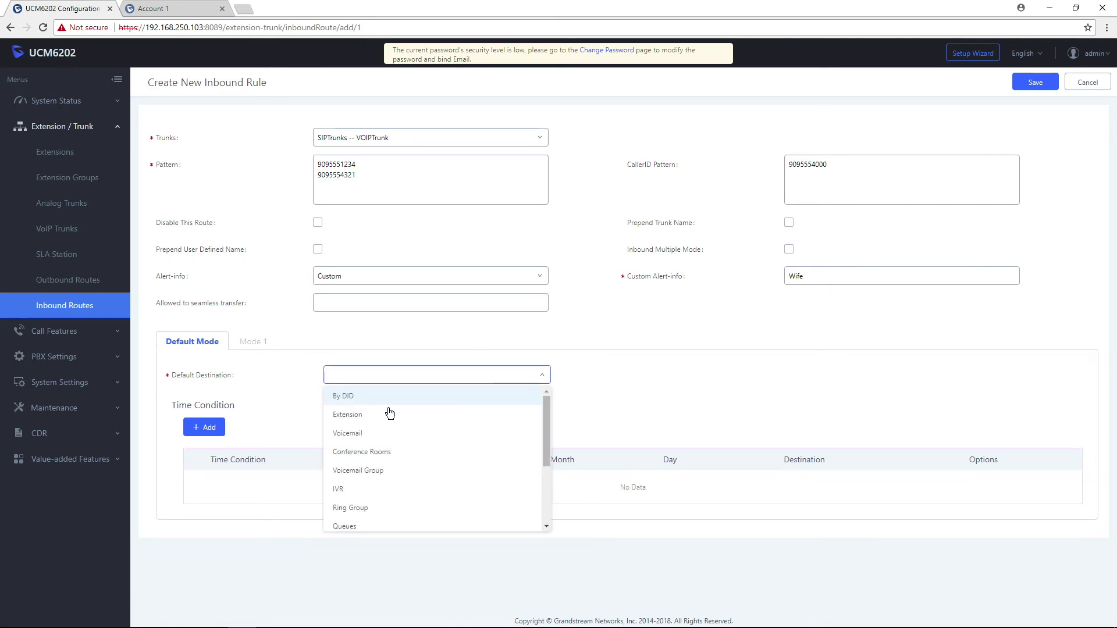
pyautogui.click(370, 416)
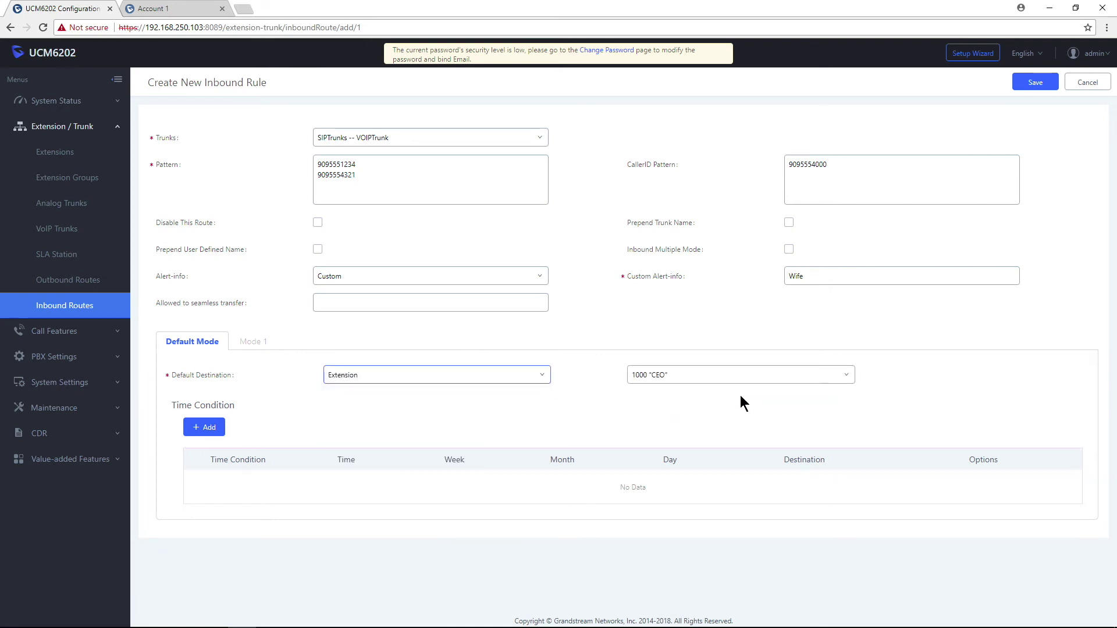
pyautogui.click(1039, 86)
pyautogui.click(897, 54)
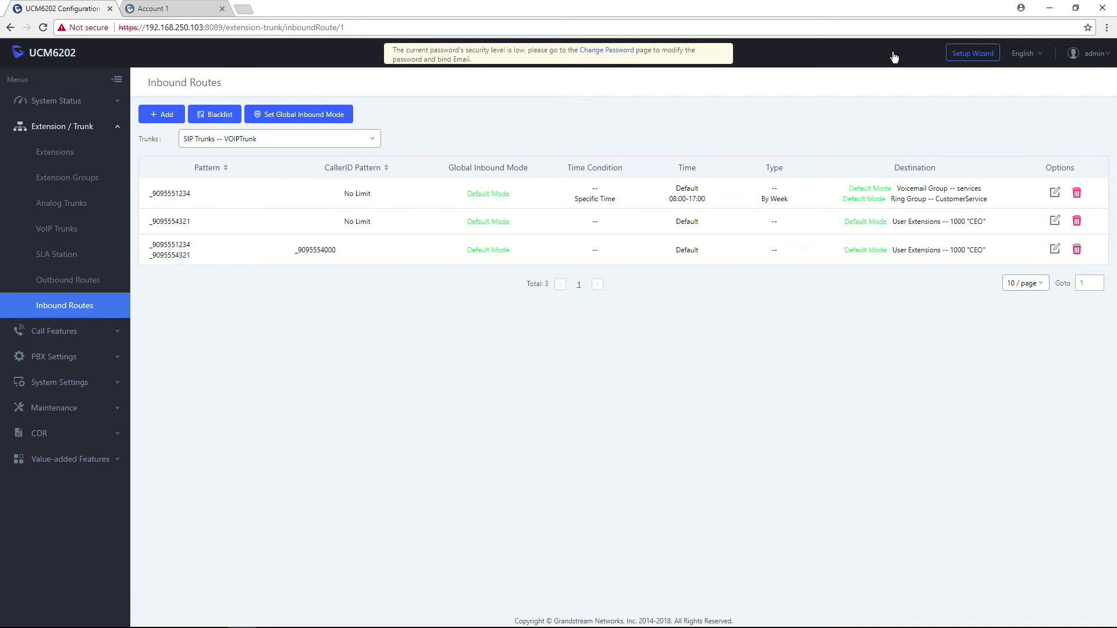
pyautogui.click(163, 11)
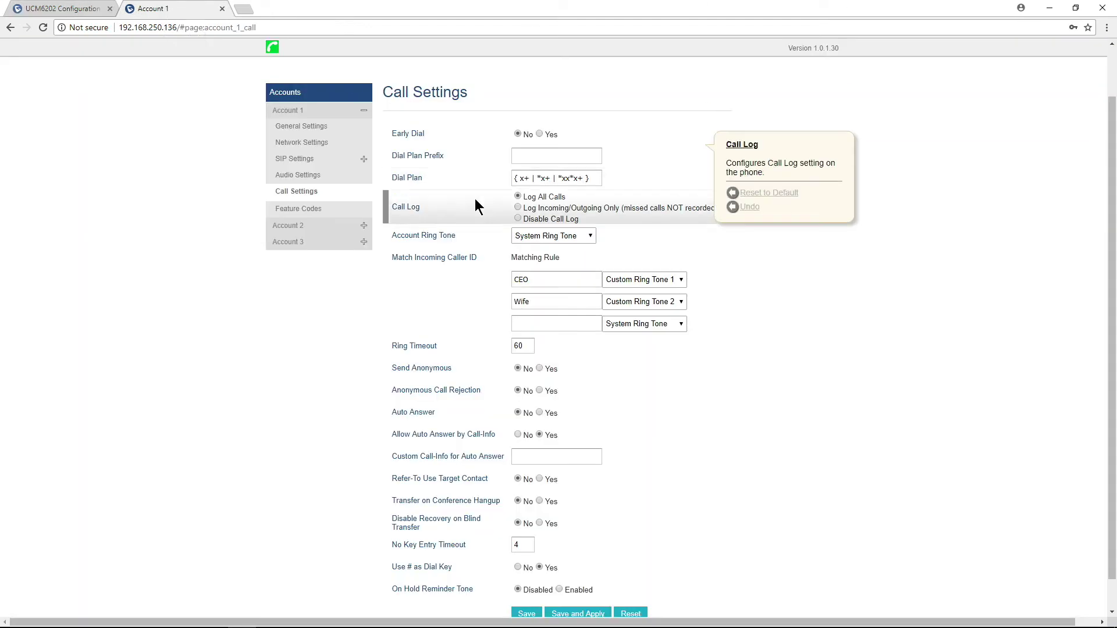
pyautogui.moveTo(550, 301); pyautogui.dragTo(486, 307)
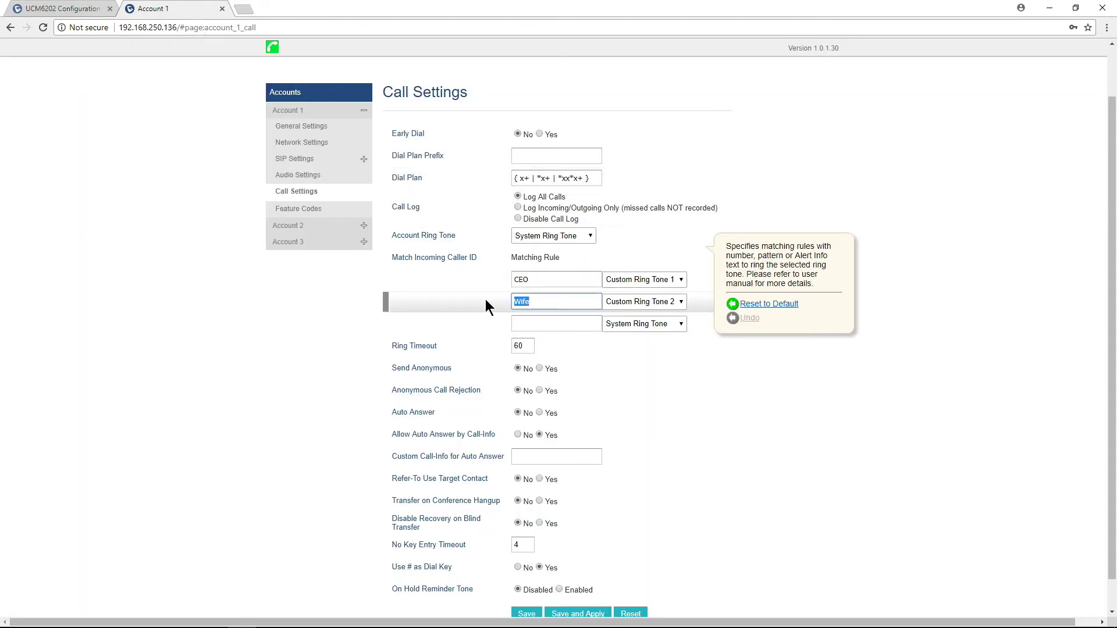
pyautogui.click(175, 241)
pyautogui.click(63, 13)
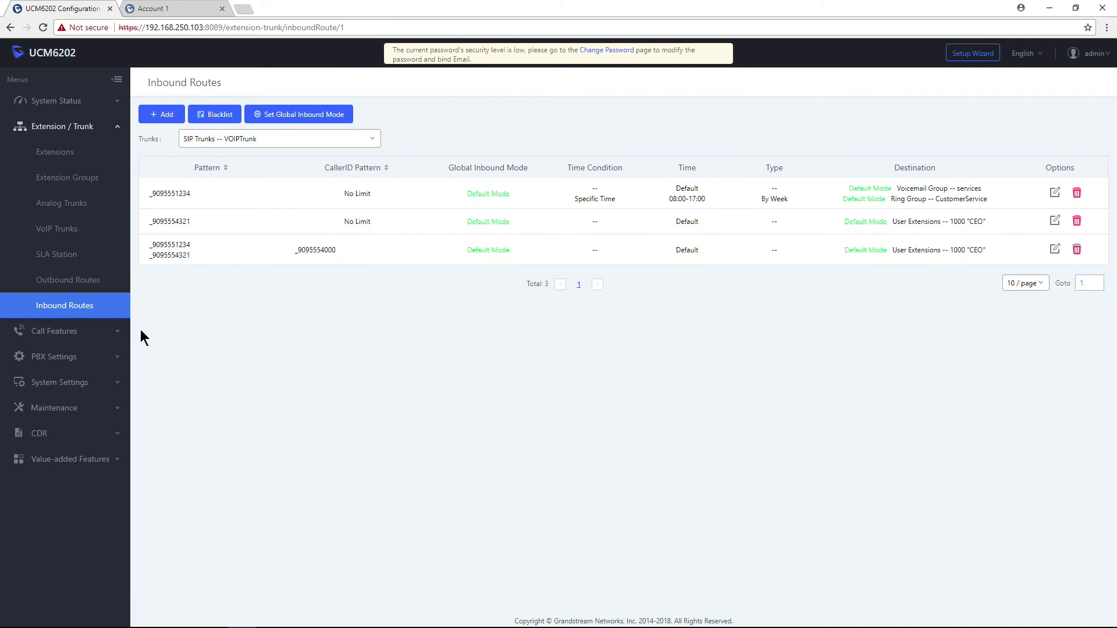
pyautogui.click(1055, 193)
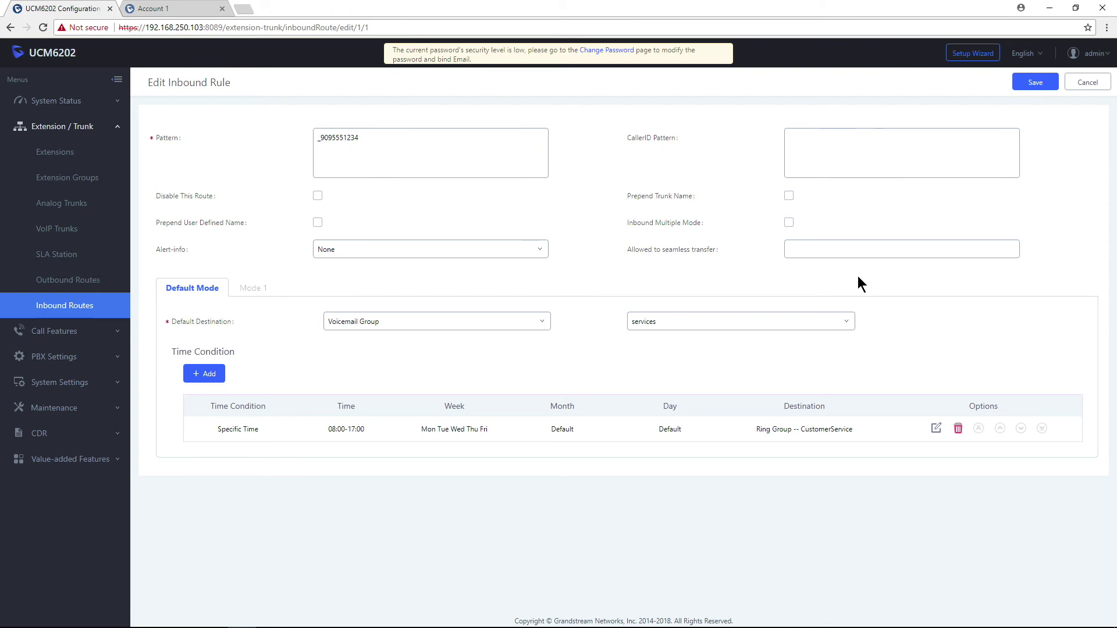
pyautogui.click(1086, 87)
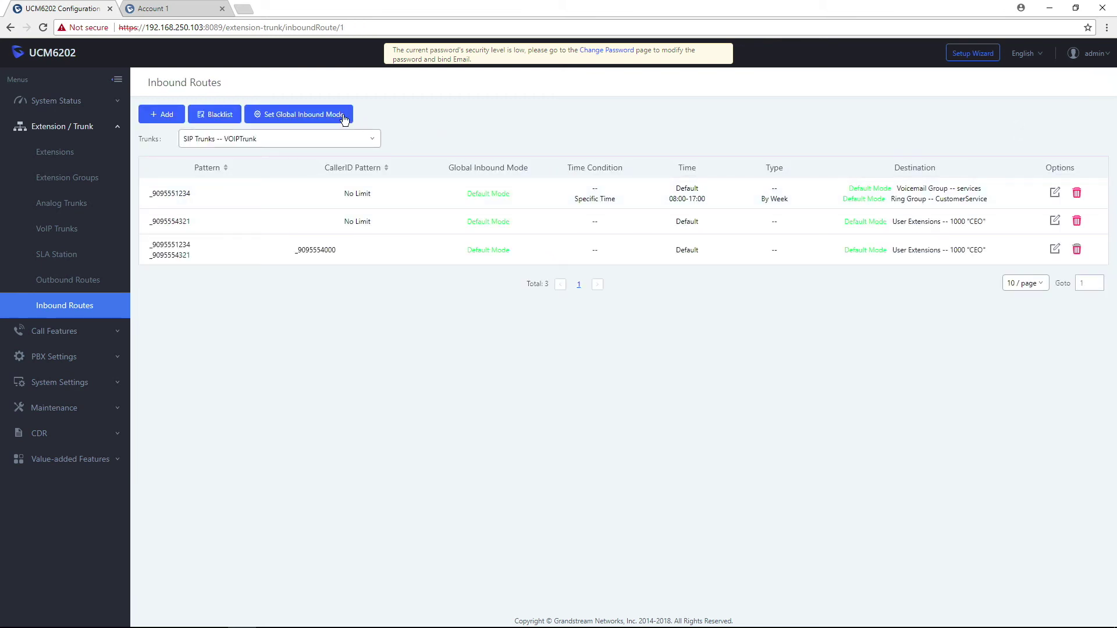
# Save global inbound settings with multiple mode on, *61 for default mode and *62 for Mode 1.
pyautogui.click(315, 115)
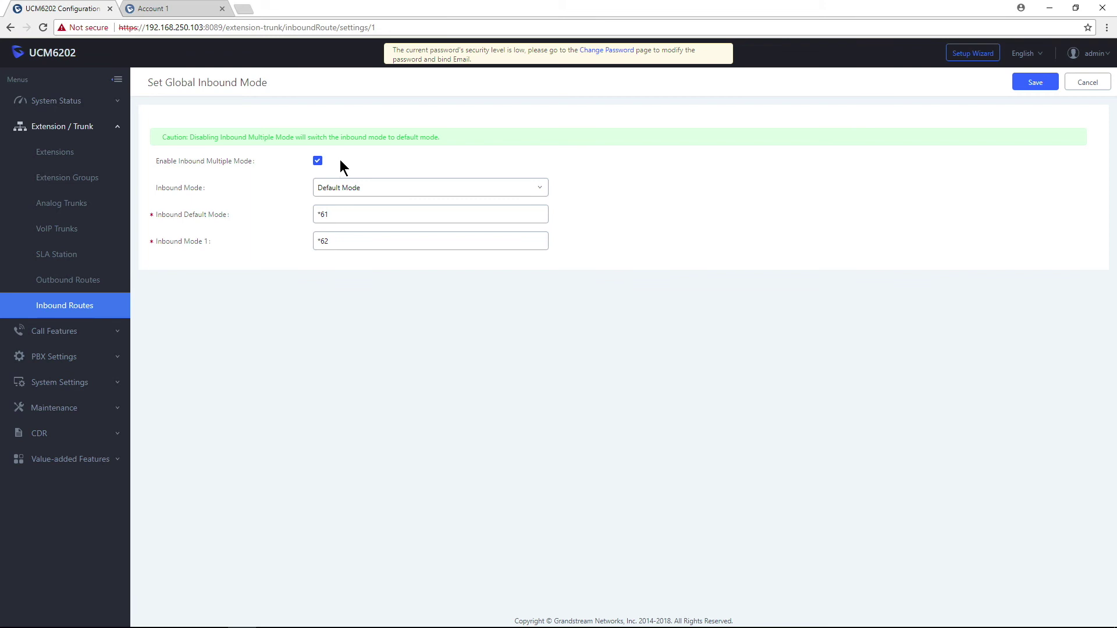
pyautogui.moveTo(348, 215); pyautogui.dragTo(282, 213)
pyautogui.click(361, 247)
pyautogui.moveTo(182, 194); pyautogui.dragTo(164, 191)
pyautogui.click(266, 216)
pyautogui.moveTo(237, 213); pyautogui.dragTo(207, 215)
pyautogui.click(267, 231)
pyautogui.click(1036, 83)
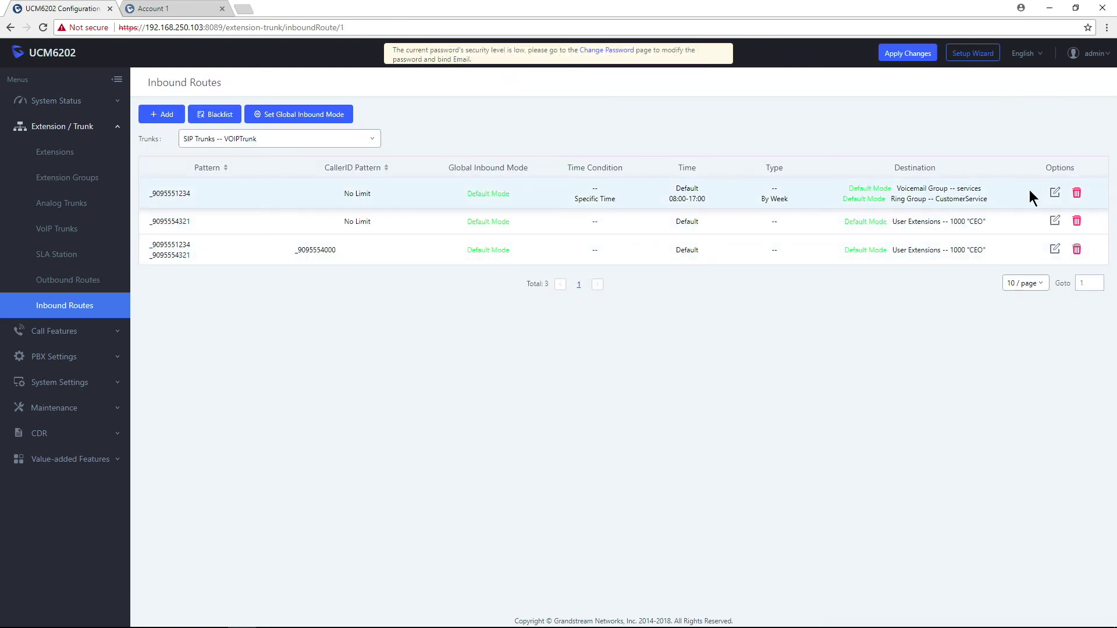
pyautogui.click(1054, 193)
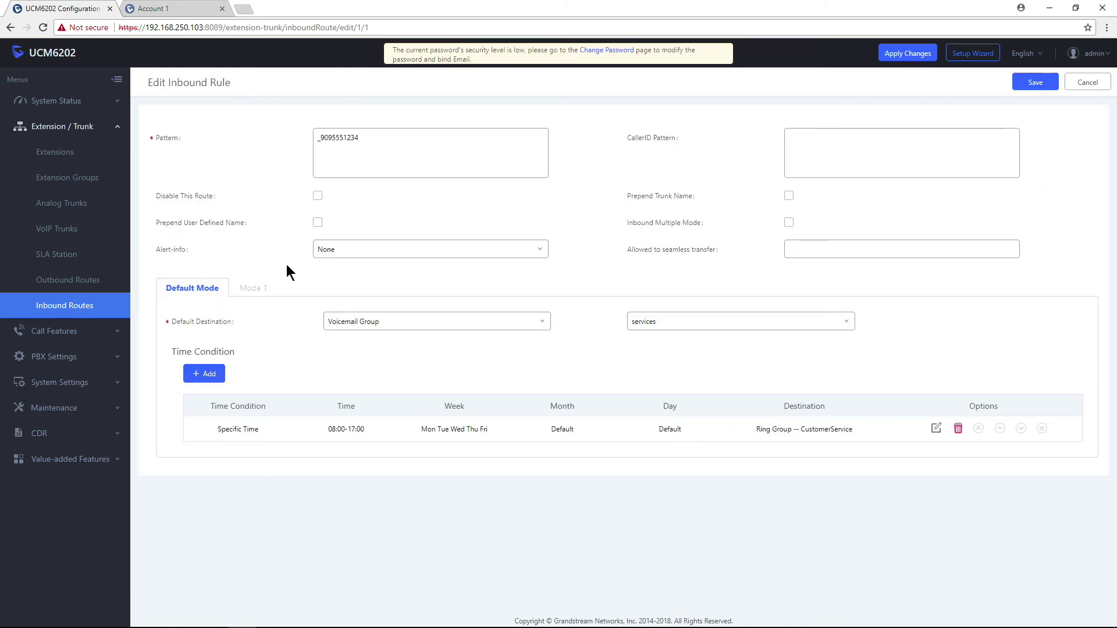
pyautogui.click(789, 223)
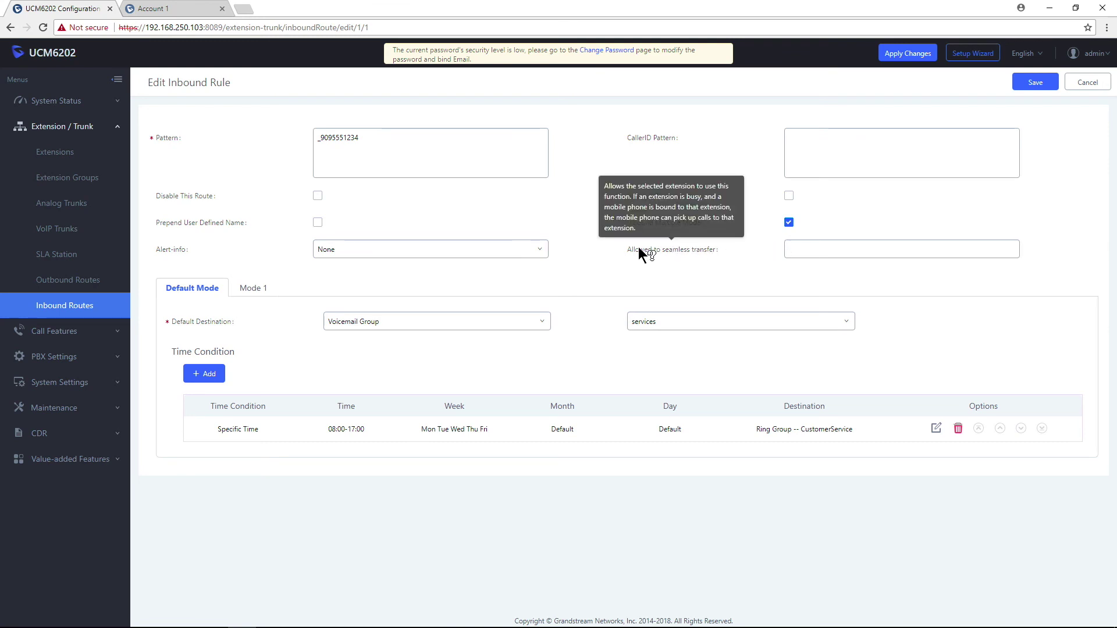
pyautogui.click(252, 291)
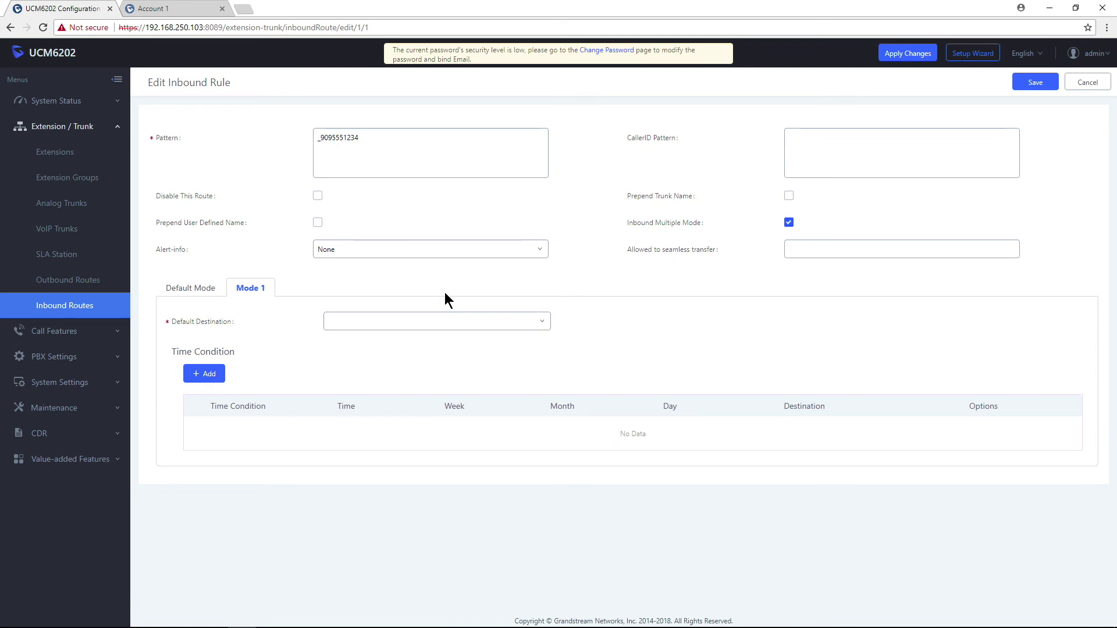
pyautogui.click(518, 324)
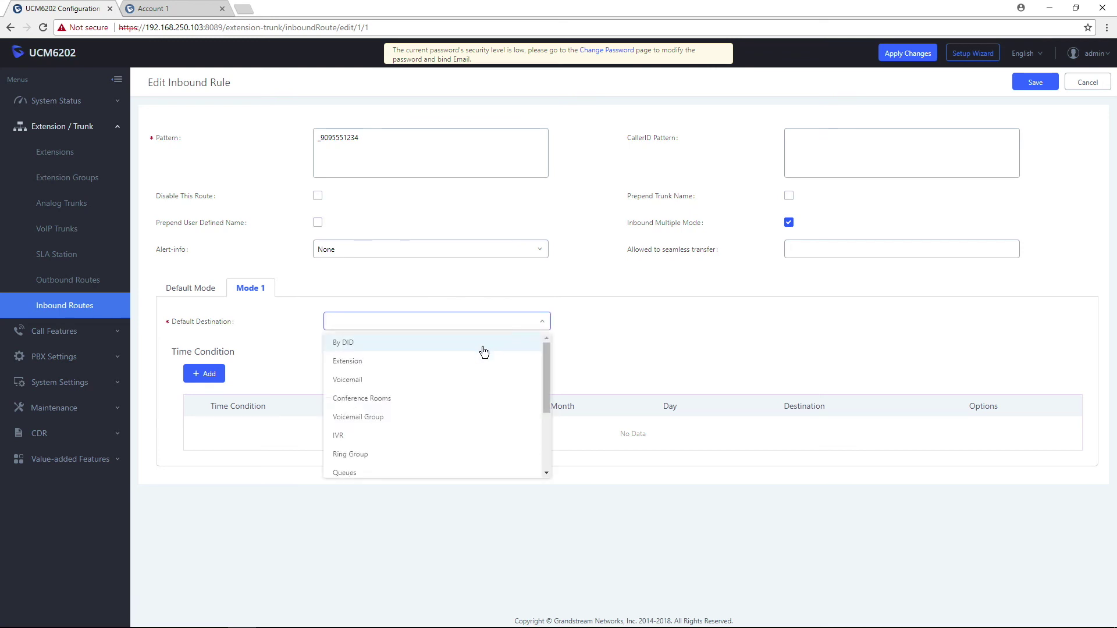
pyautogui.scroll(-3, 394, 404)
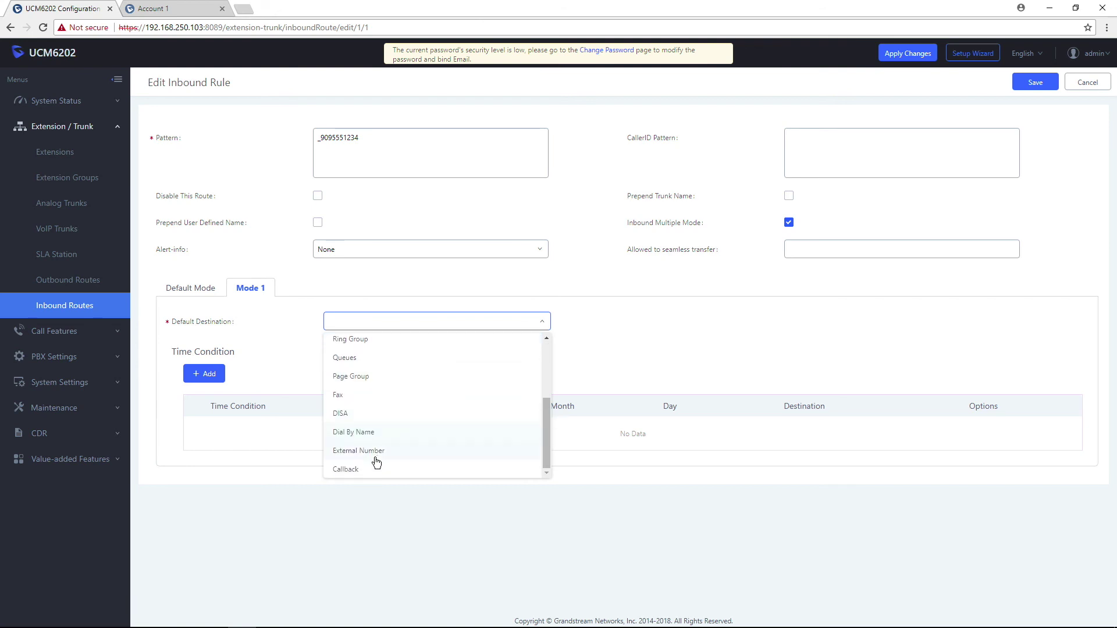
pyautogui.click(376, 449)
pyautogui.click(696, 317)
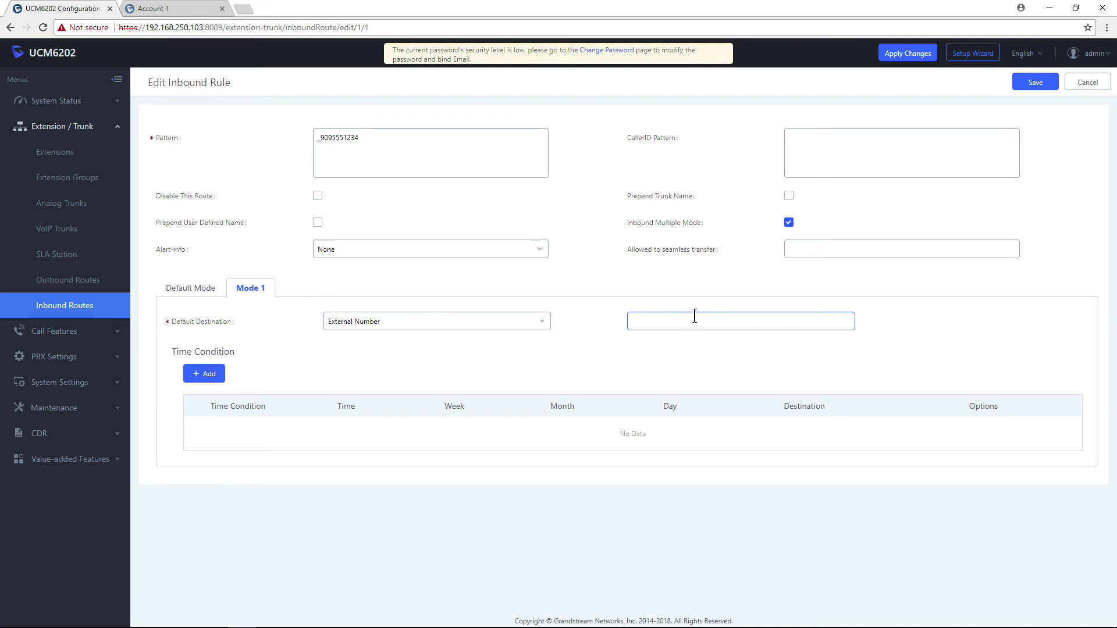
pyautogui.write('9095550911')
pyautogui.click(1036, 82)
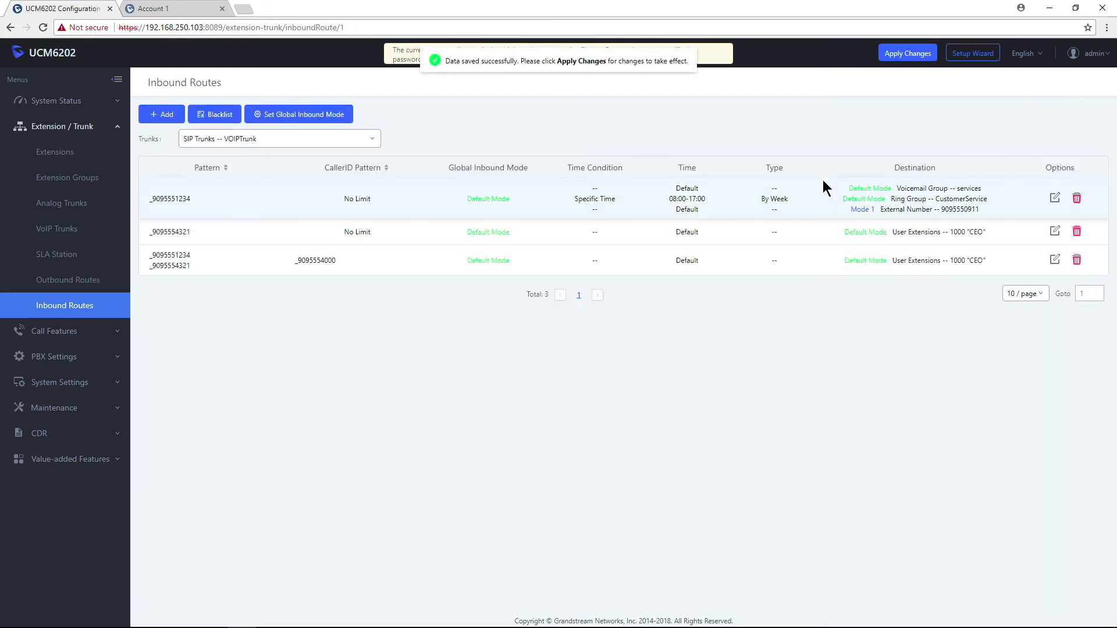
# Apply the saved inbound route changes.
pyautogui.click(909, 54)
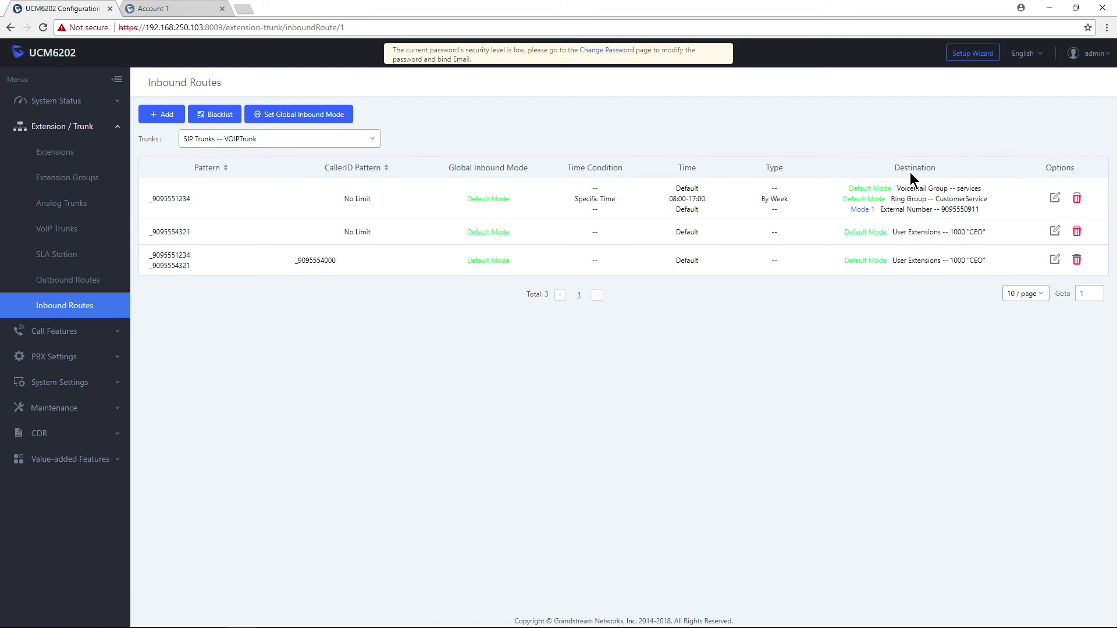
pyautogui.click(307, 119)
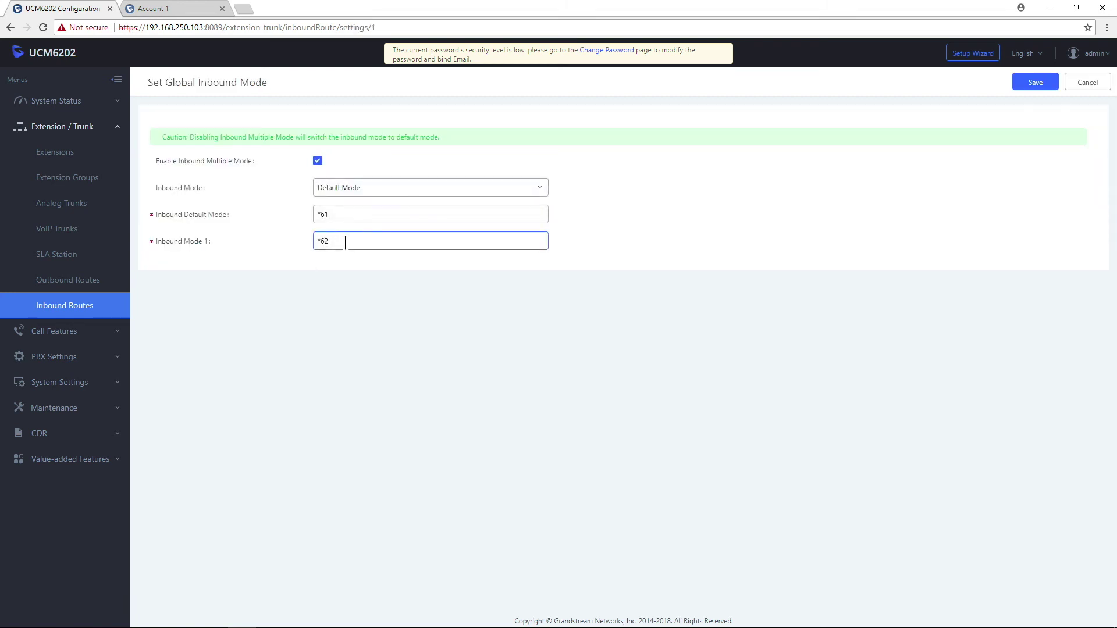
pyautogui.moveTo(342, 241); pyautogui.dragTo(300, 253)
pyautogui.click(1088, 82)
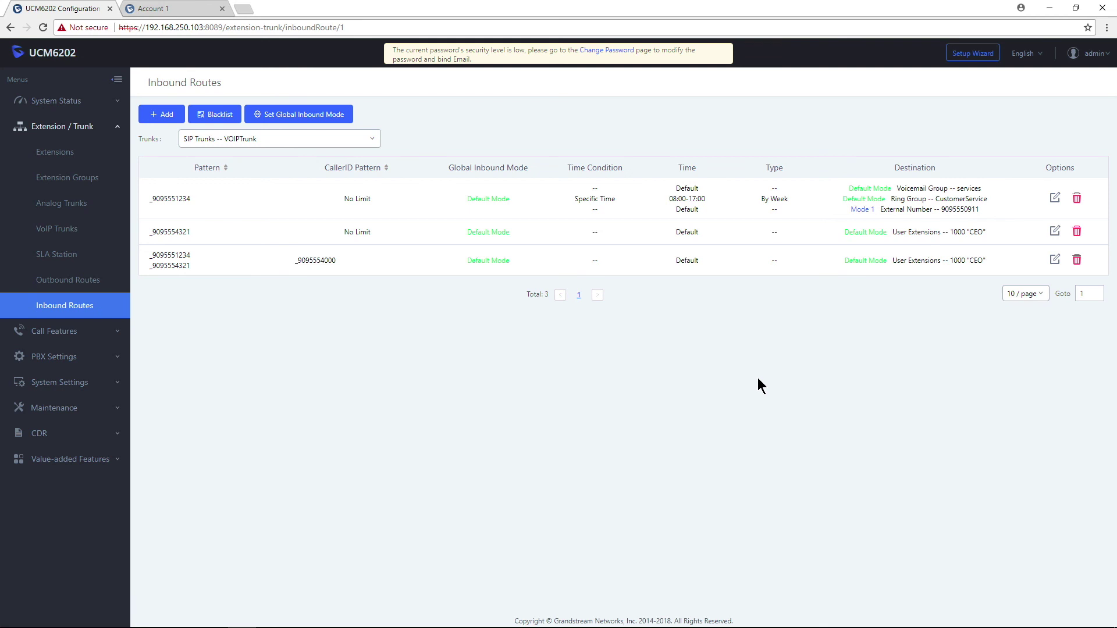
pyautogui.click(1056, 199)
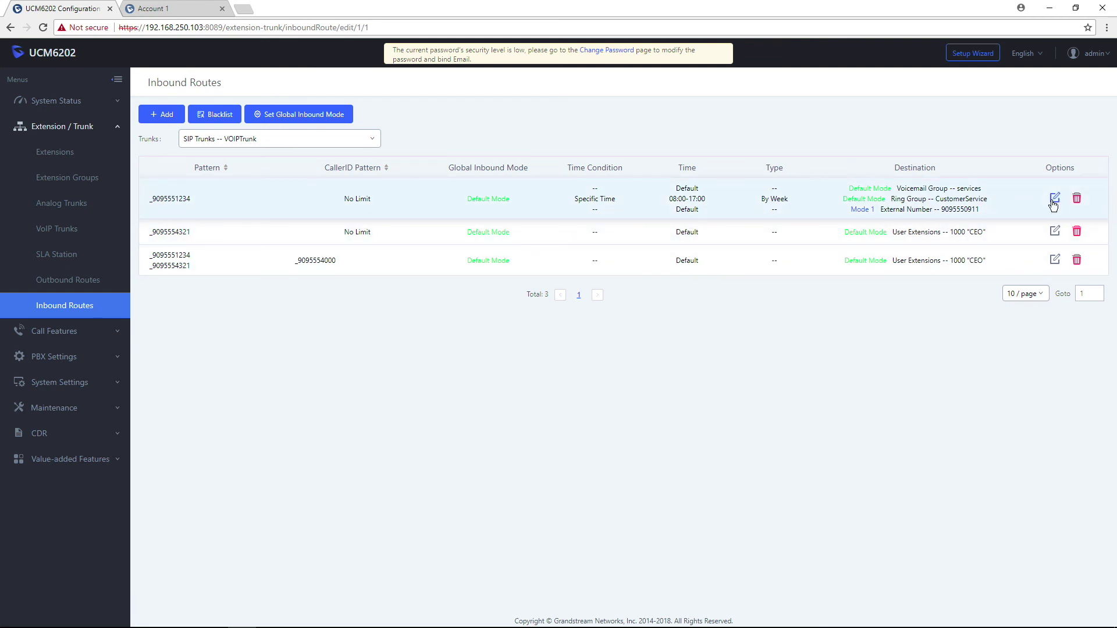